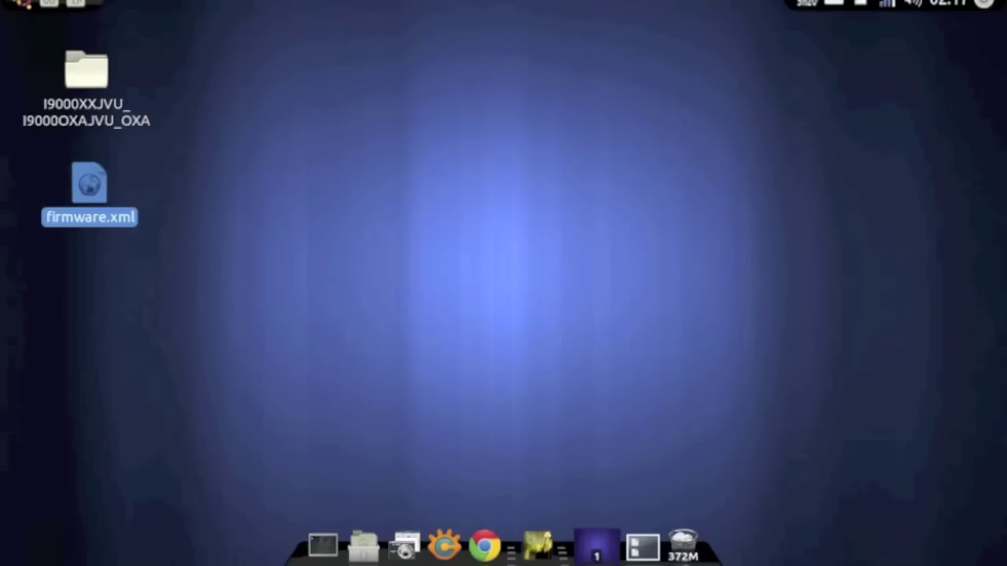
- Open the I9000XXJVU_I9000OXAJVU_OXA folder on the desktop and extract the MODEM_I9000XXJVU_REV_00_CL1092175.tar.md5 archive in place
click(87, 78)
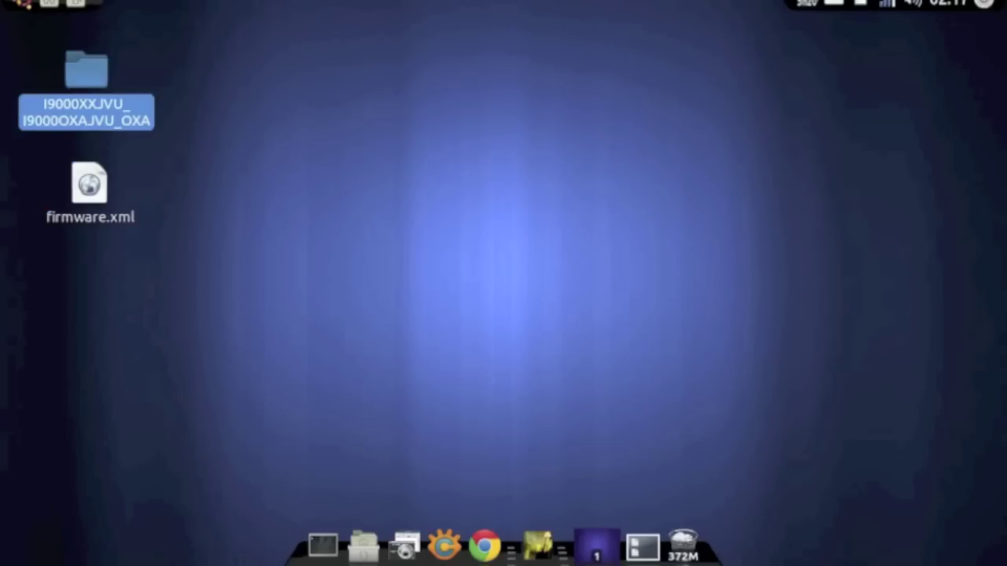
double_click(86, 78)
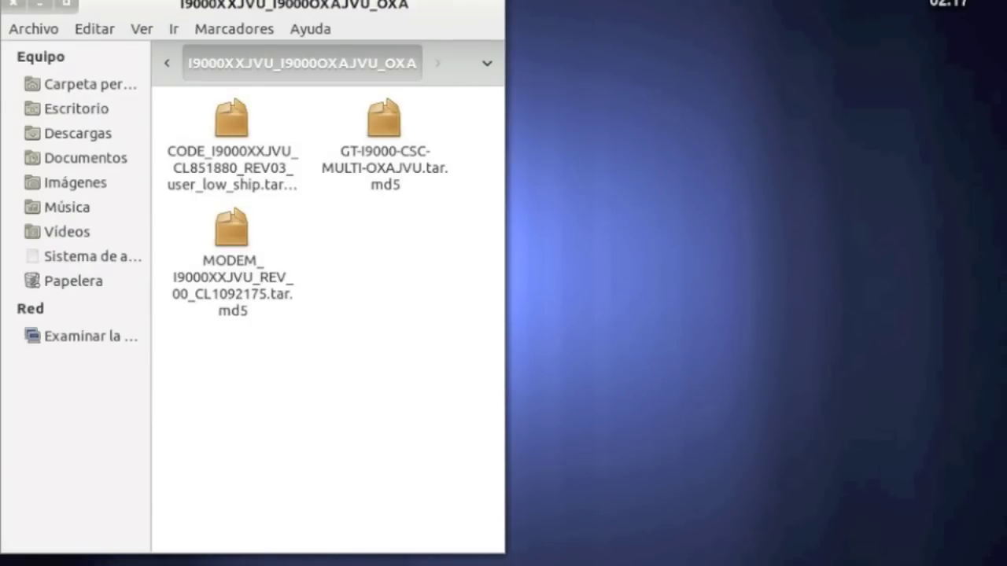
drag(291, 5, 704, 5)
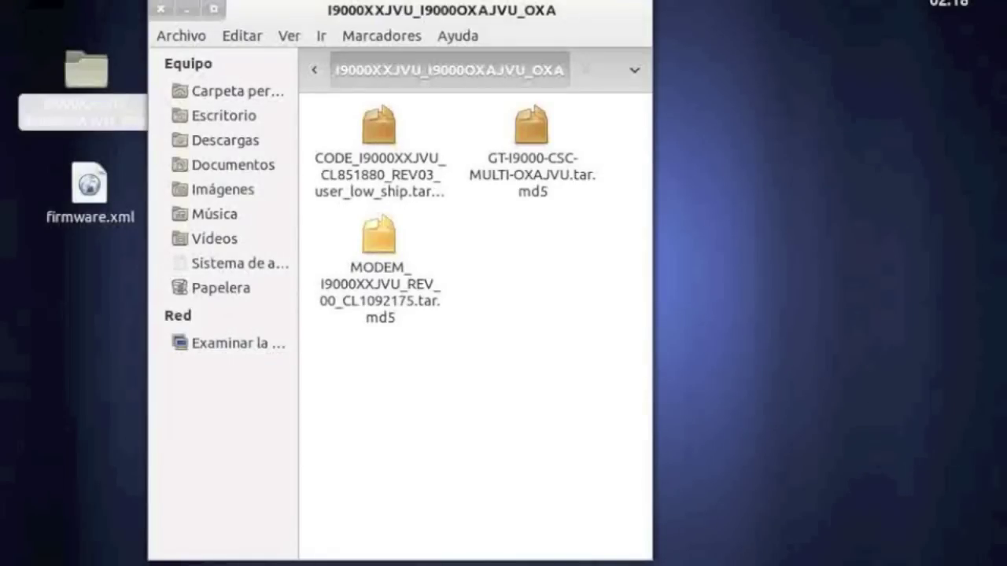
click(379, 267)
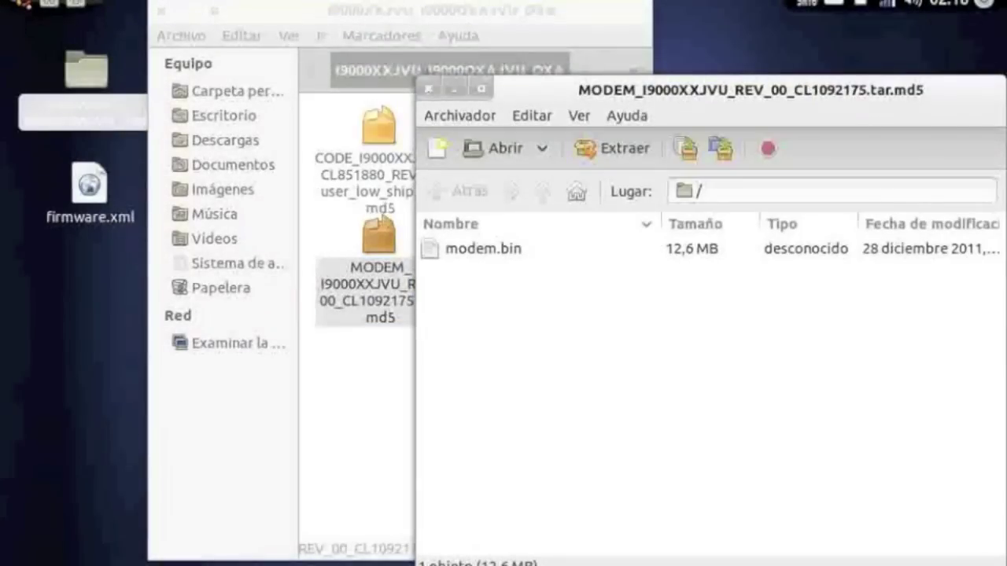
click(428, 88)
right_click(391, 284)
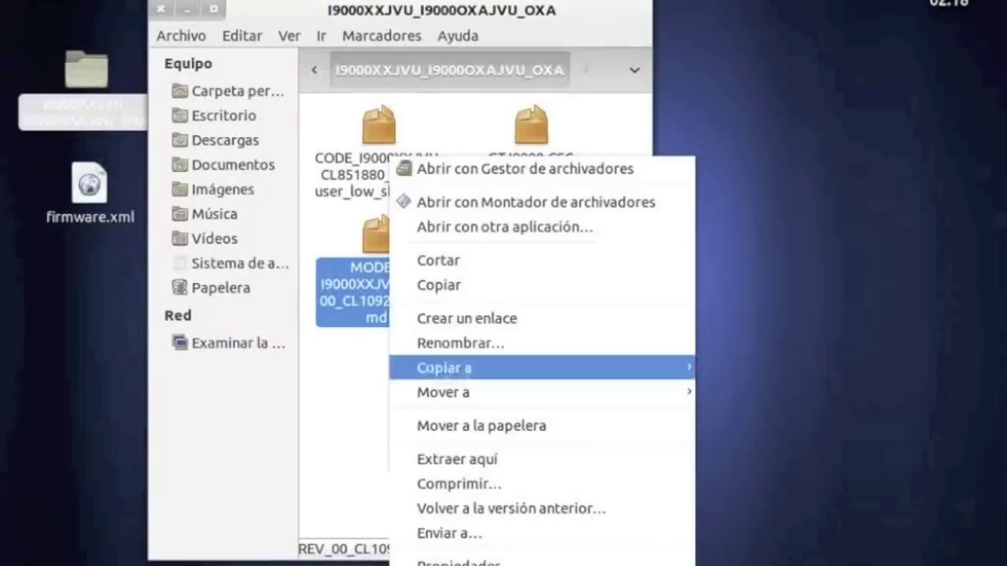
click(457, 458)
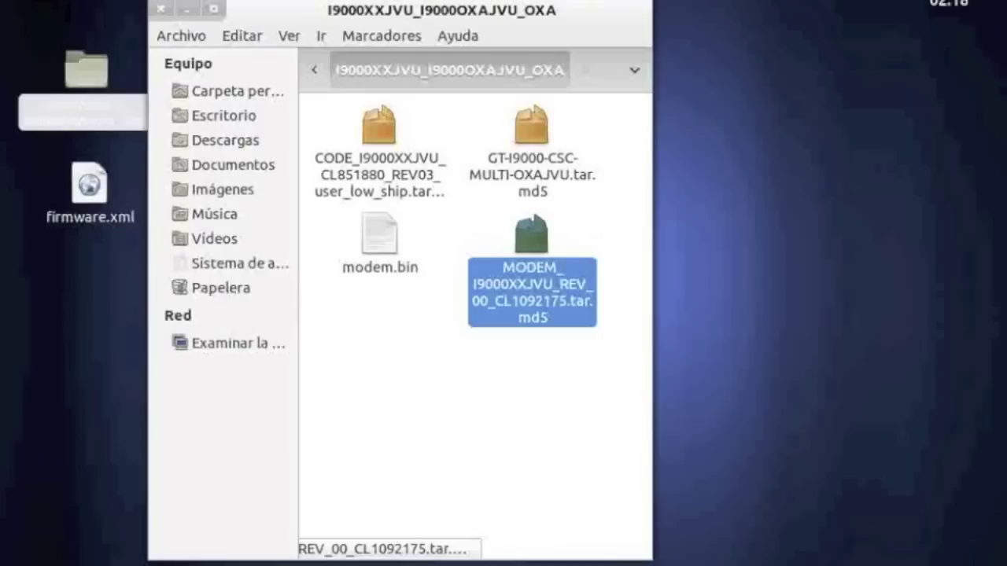
- Extract the CODE_I9000XXJVU_CL851880_REV03_user_low_ship.tar.md5 and GT-I9000-CSC-MULTI-OXAJVU.tar.md5 archives in the same folder
click(380, 173)
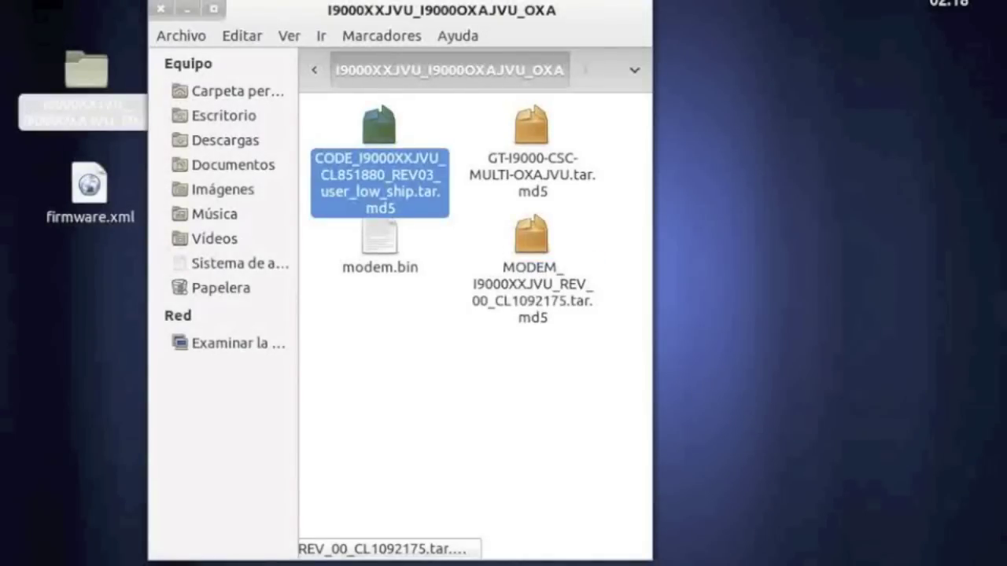
right_click(377, 152)
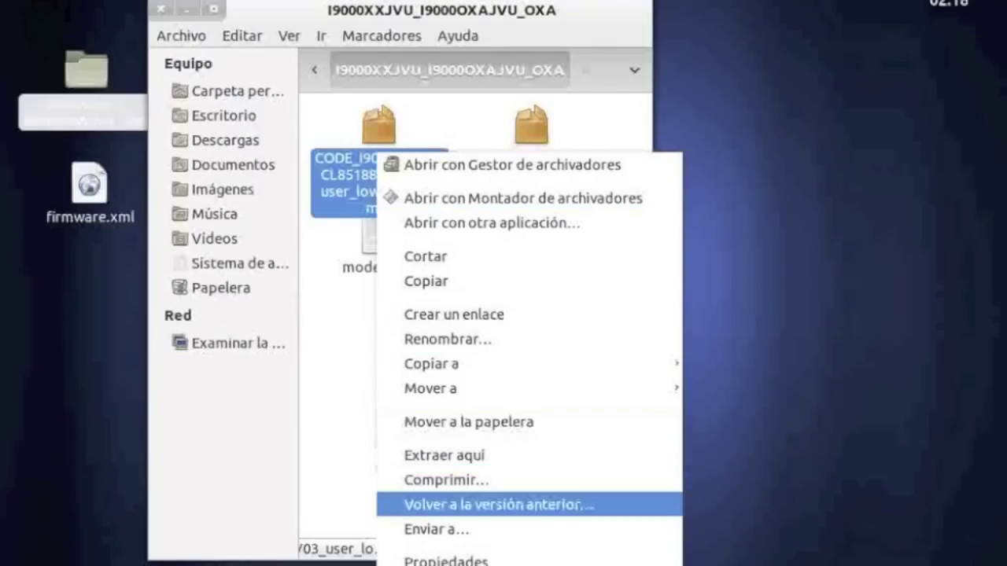
click(444, 479)
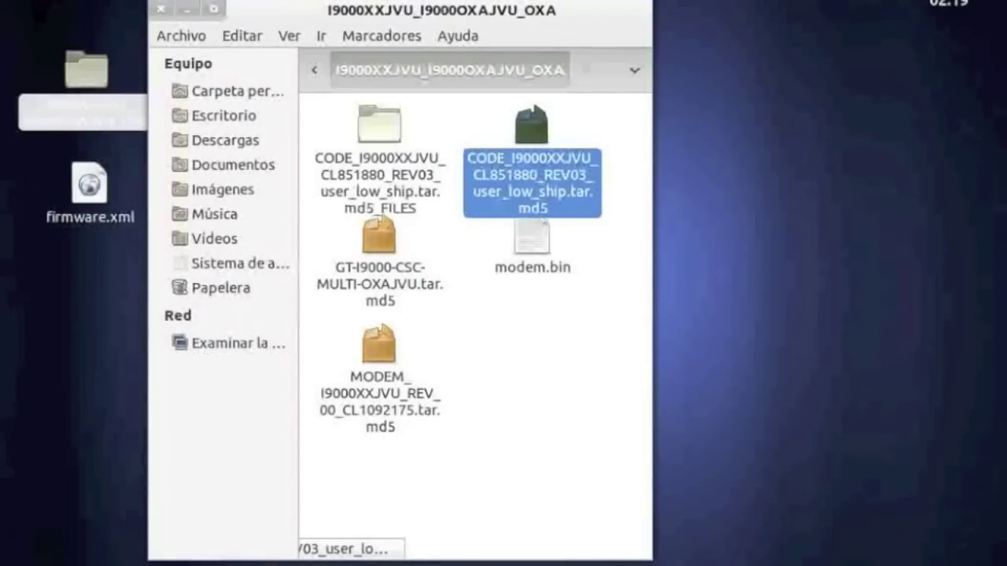
right_click(382, 263)
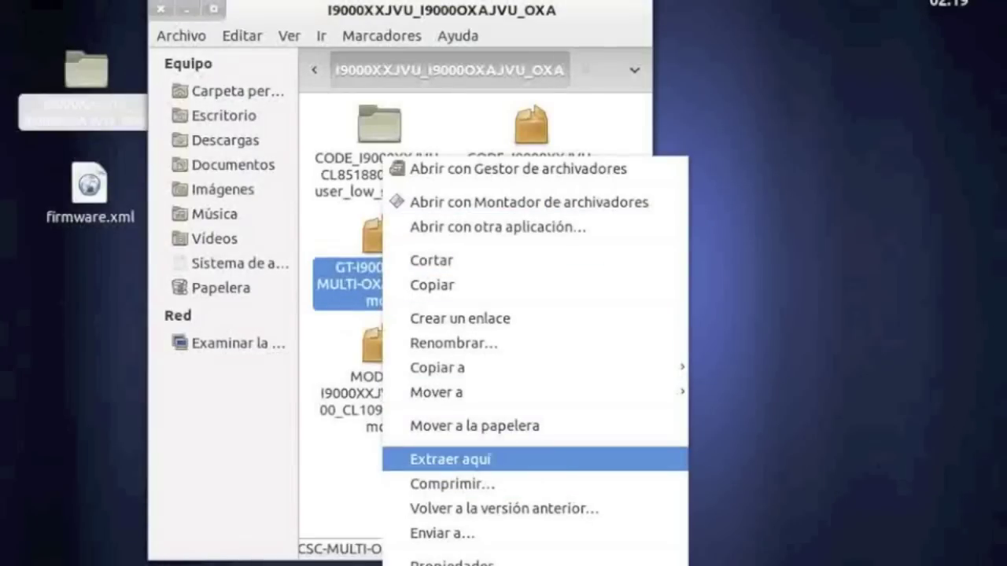
click(450, 459)
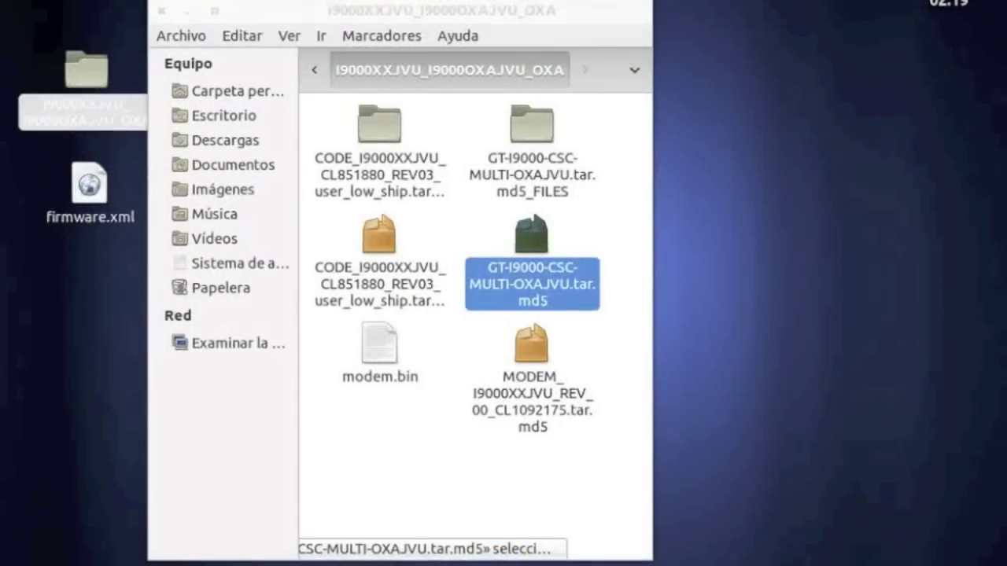
- Create a new folder on the desktop named "firmware autoflsasheable"
right_click(842, 214)
click(818, 227)
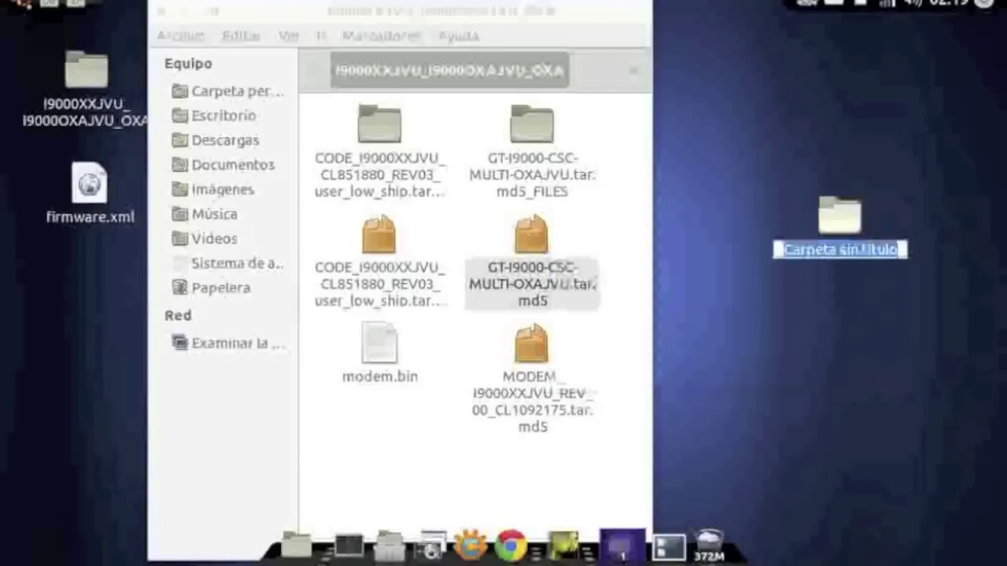
text(f)
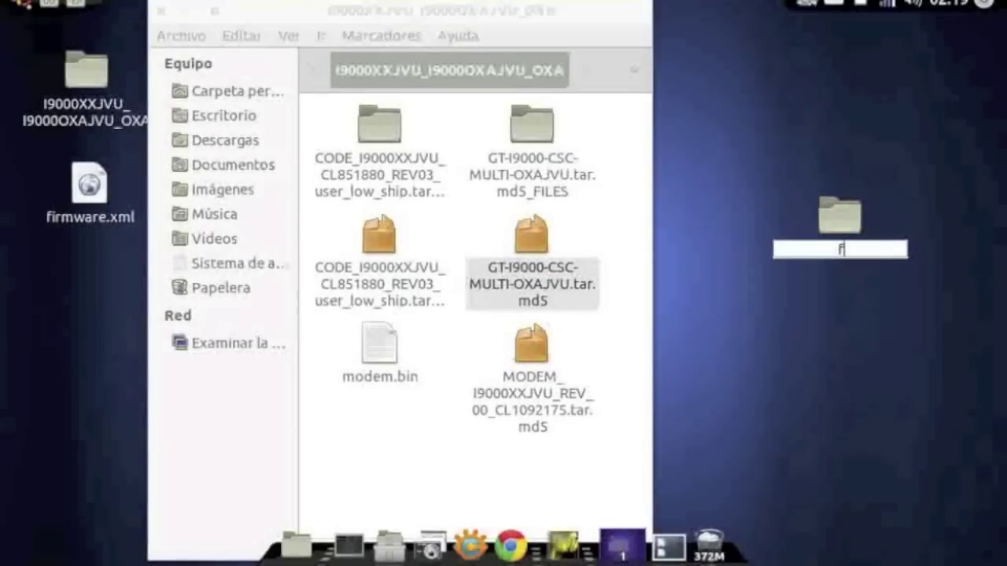
text(irmware au)
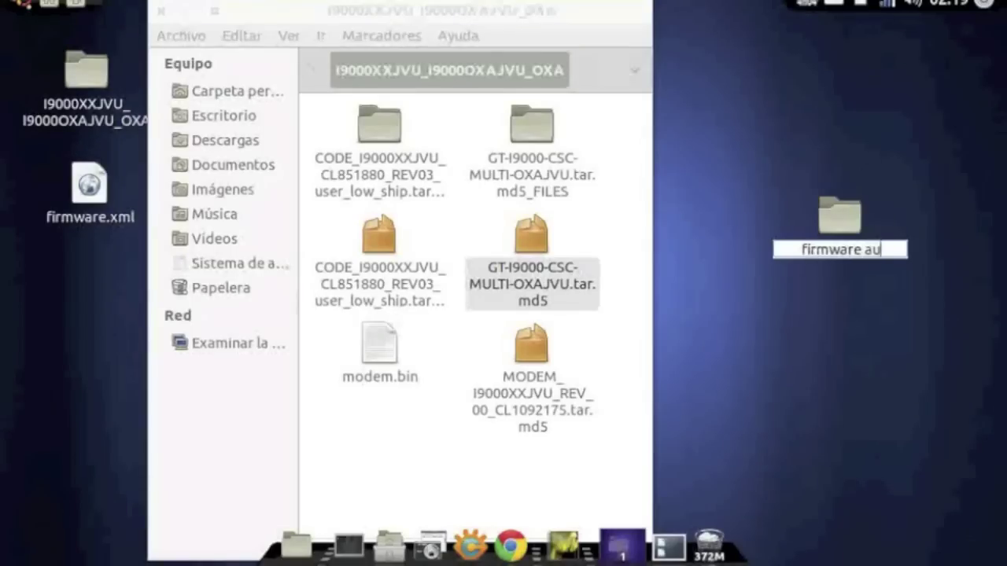
text(tof)
text(l)
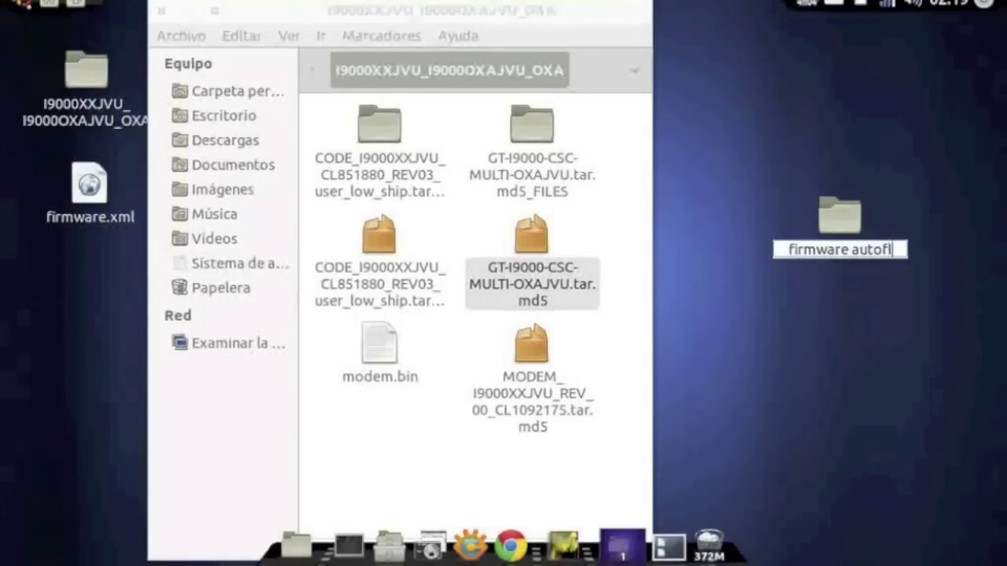
text(sasheable)
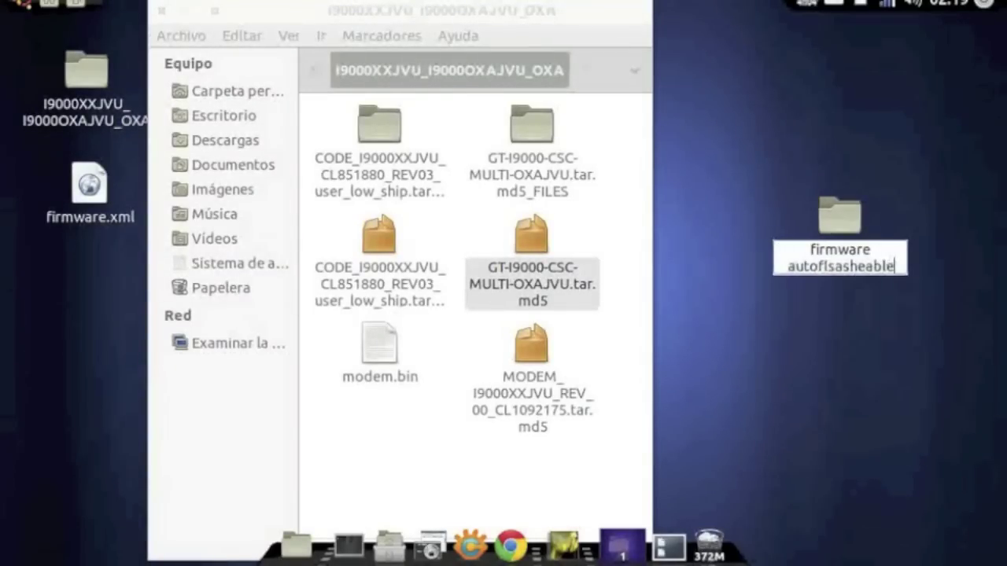
key(Return)
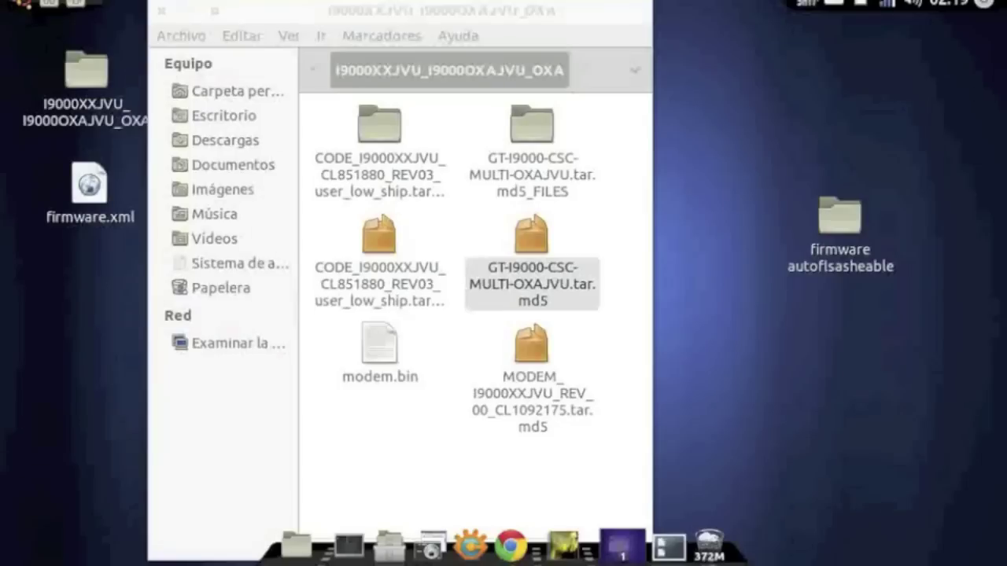
- Open the firmware autoflsasheable folder beside the firmware window and move modem.bin and all extracted CODE files into it
click(839, 217)
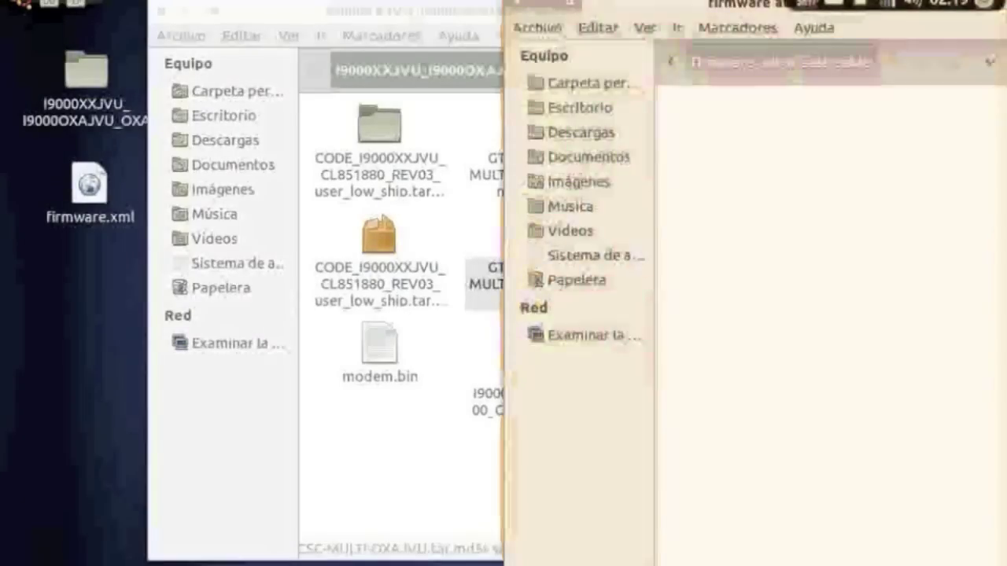
drag(531, 283, 4, 283)
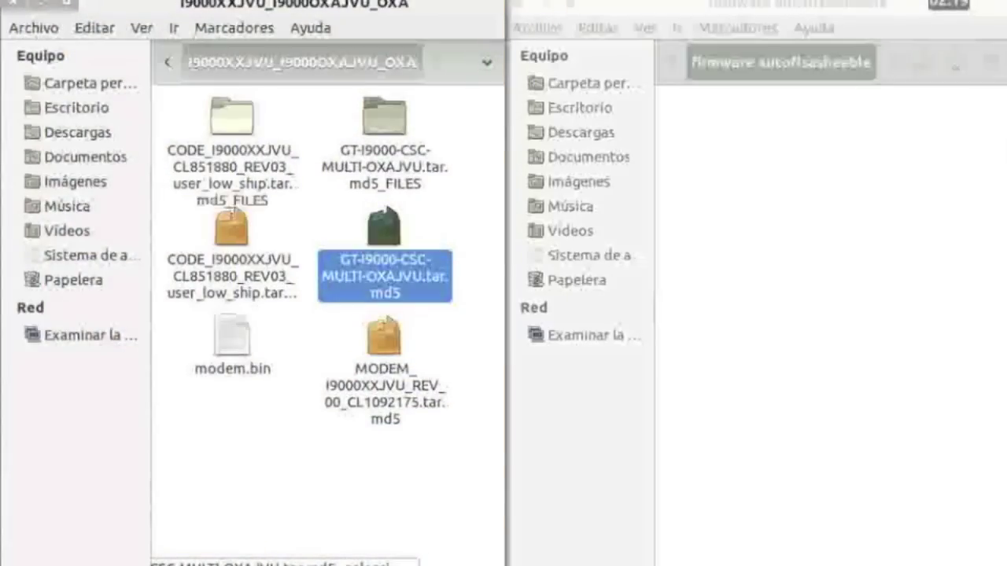
drag(232, 338, 865, 196)
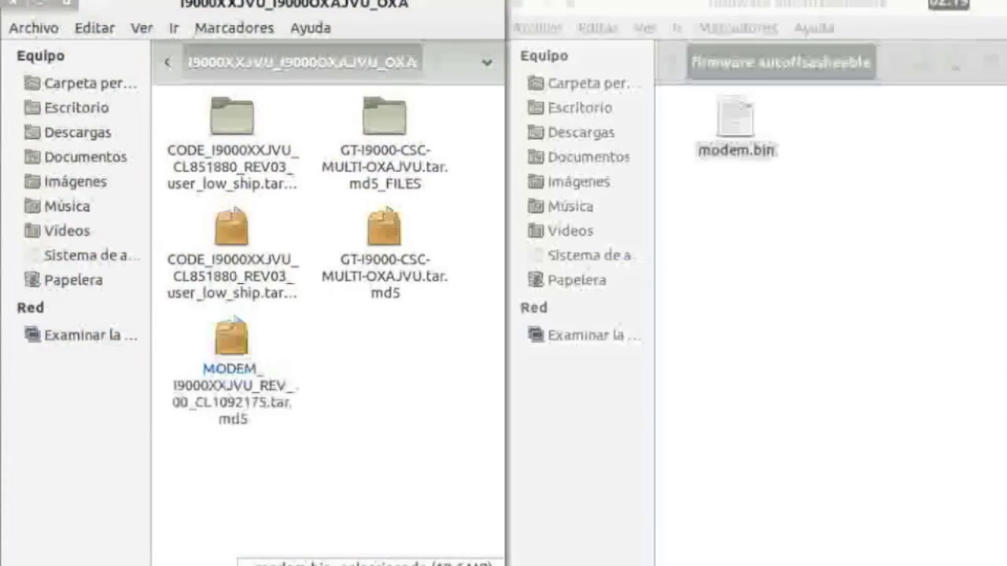
double_click(233, 200)
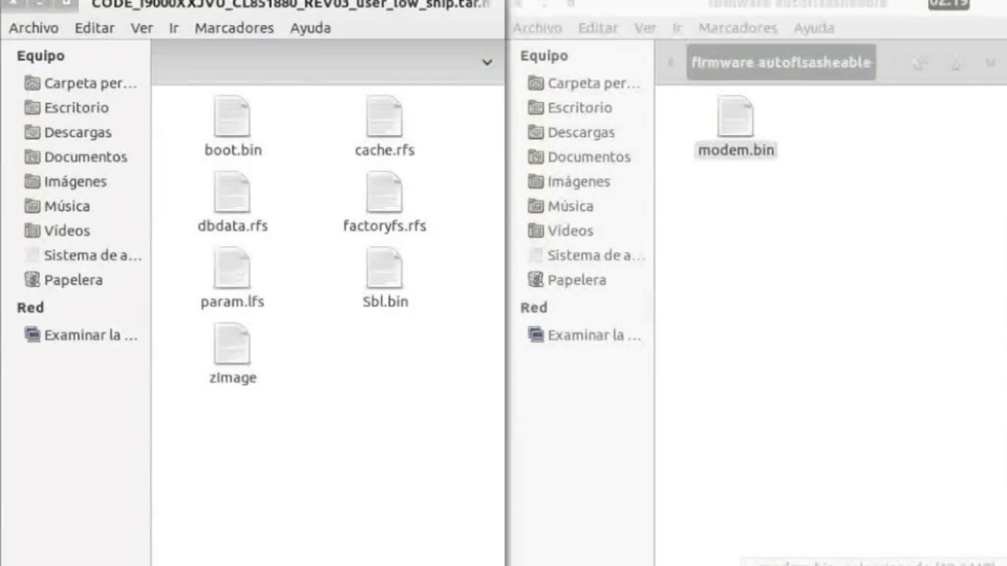
drag(458, 464, 896, 252)
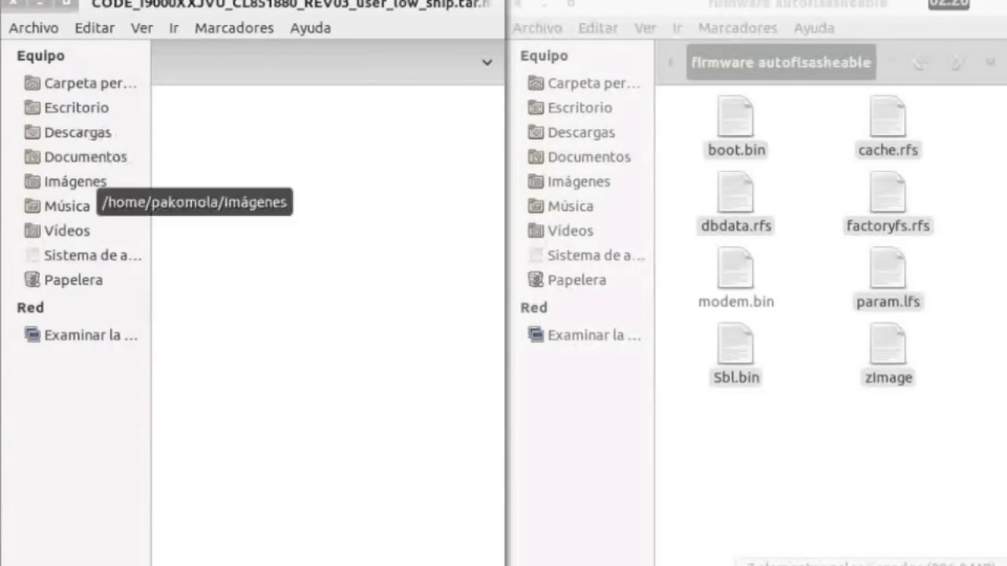
- Move cache.rfs and dbdata.rfs from the extracted GT-I9000-CSC folder into firmware autoflsasheable, replacing the duplicates, and close the source window
click(76, 108)
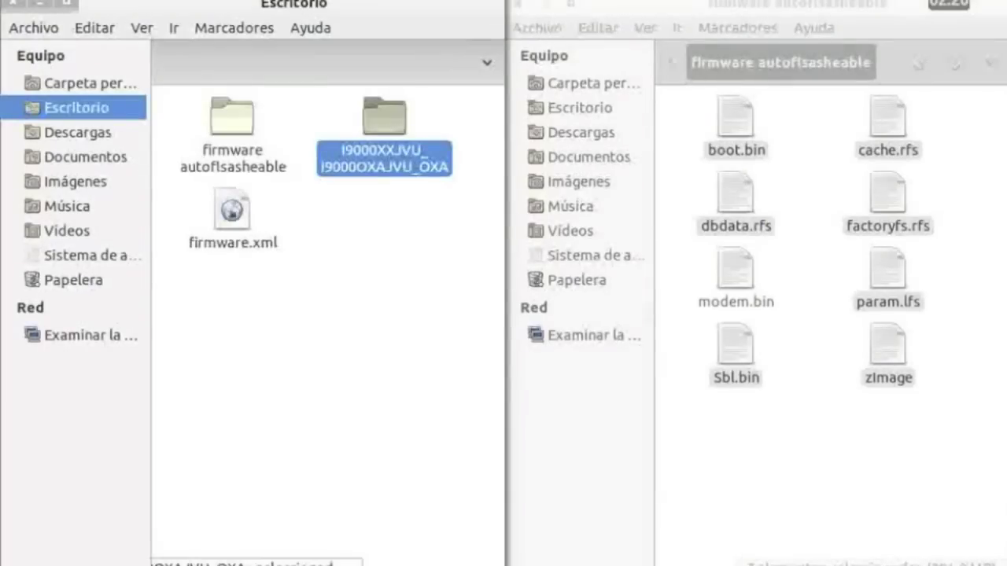
double_click(385, 115)
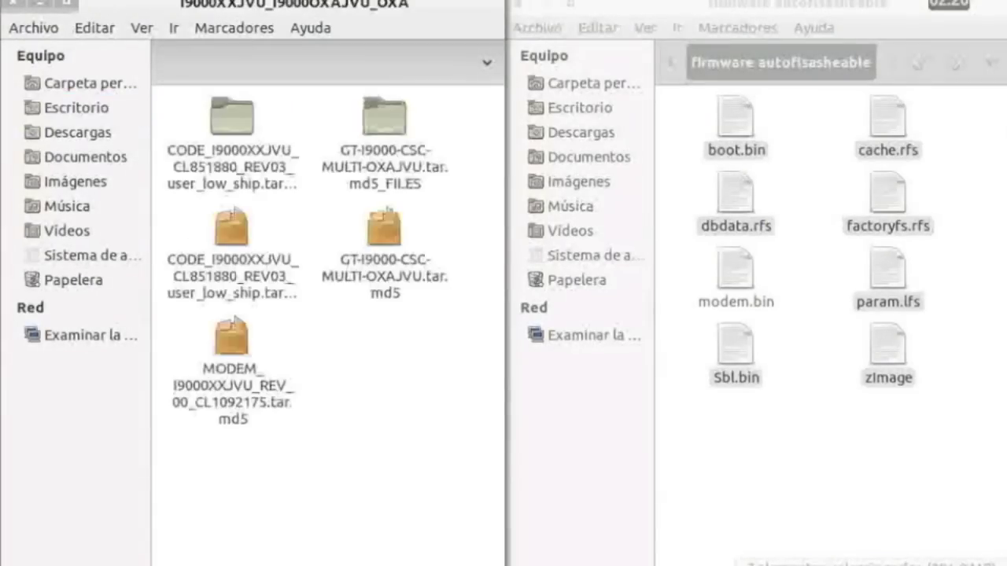
double_click(384, 118)
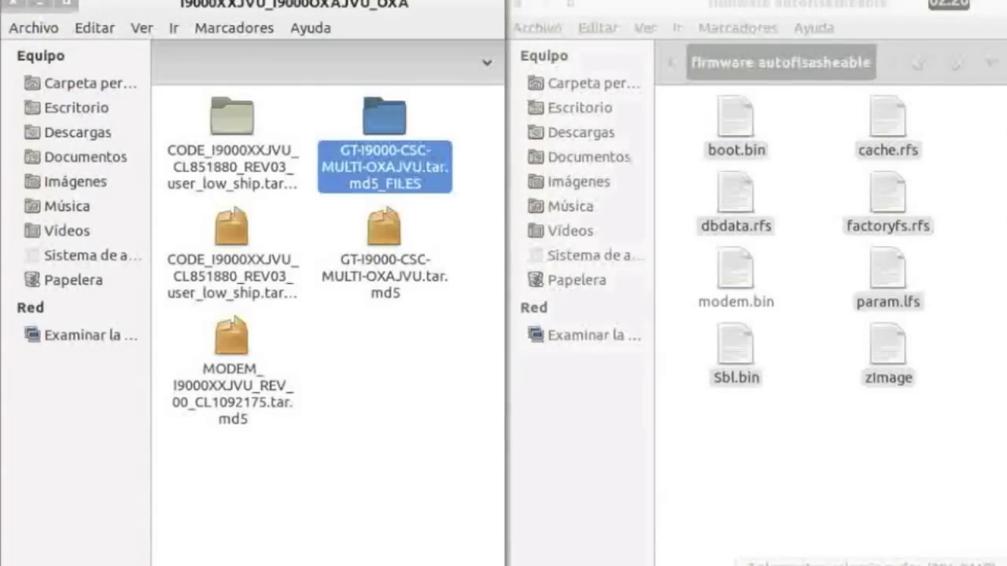
drag(425, 195, 213, 142)
drag(232, 122, 832, 468)
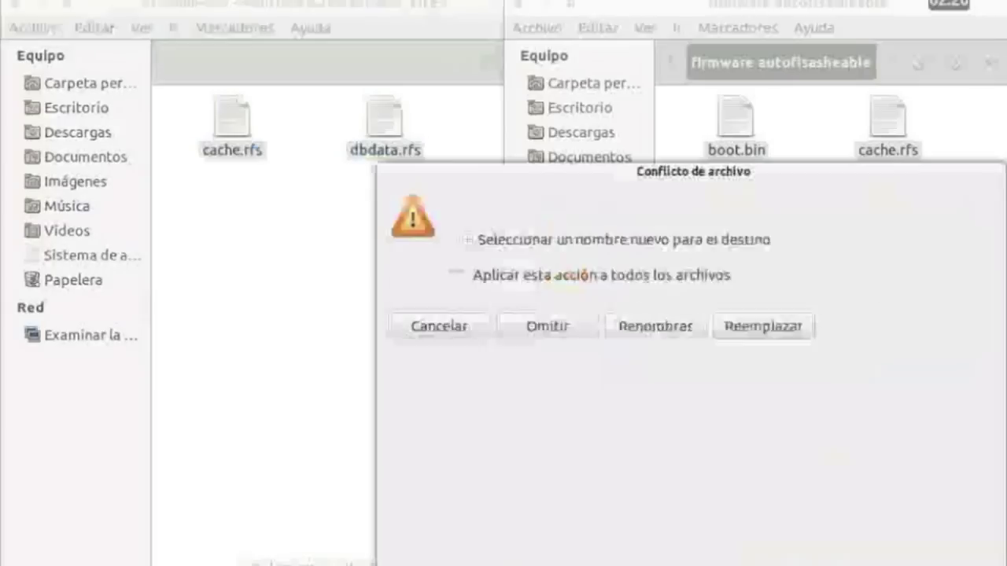
click(941, 550)
click(942, 548)
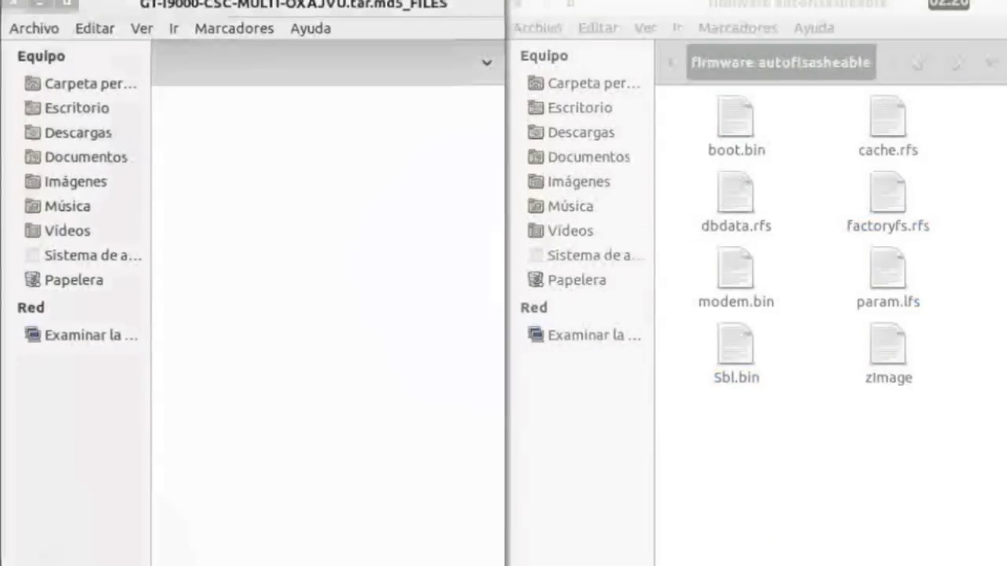
key(ctrl+w)
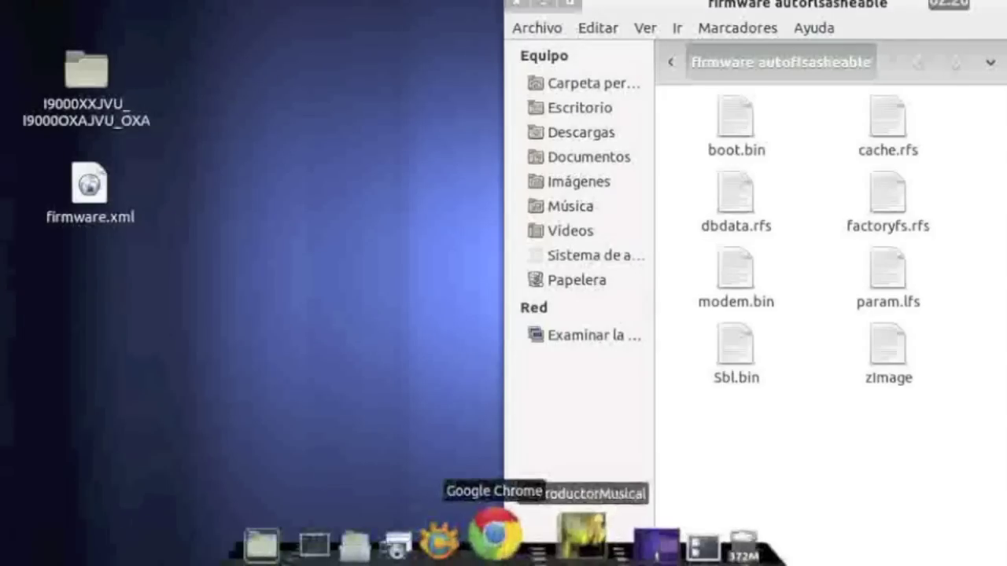
- Switch to Google Chrome and open the My 4shared file storage page from the bookmarks
click(494, 535)
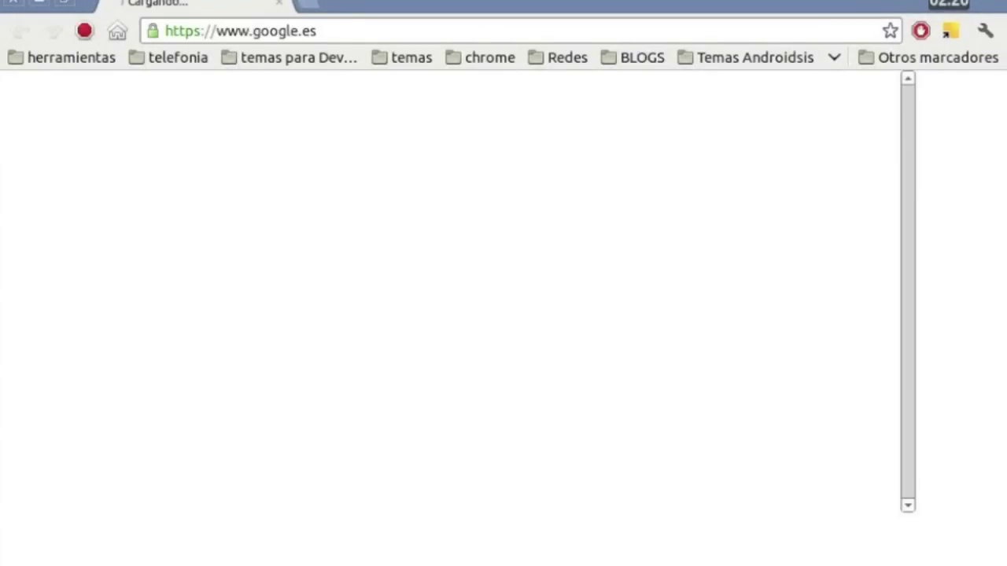
click(833, 58)
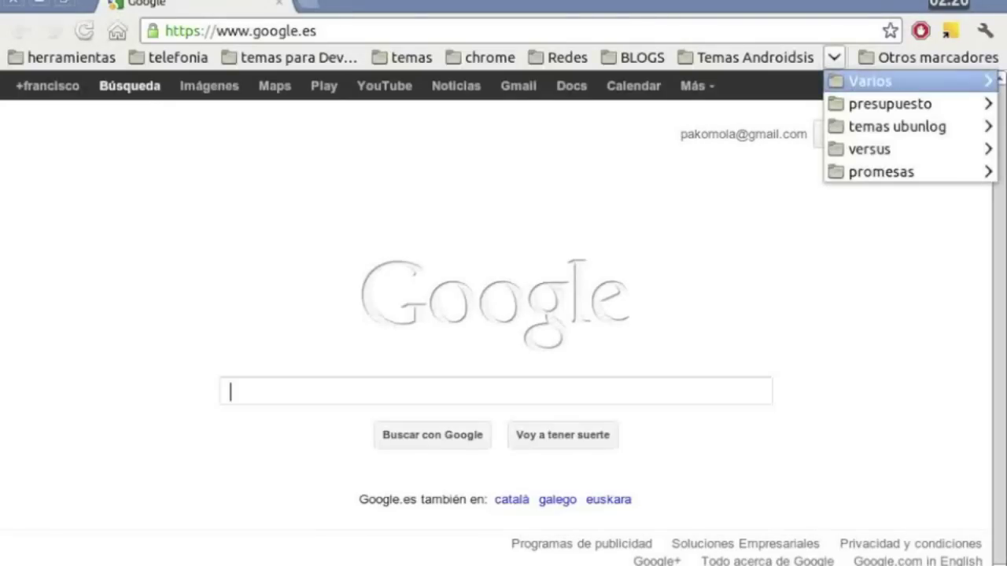
mouse_move(869, 81)
click(551, 6)
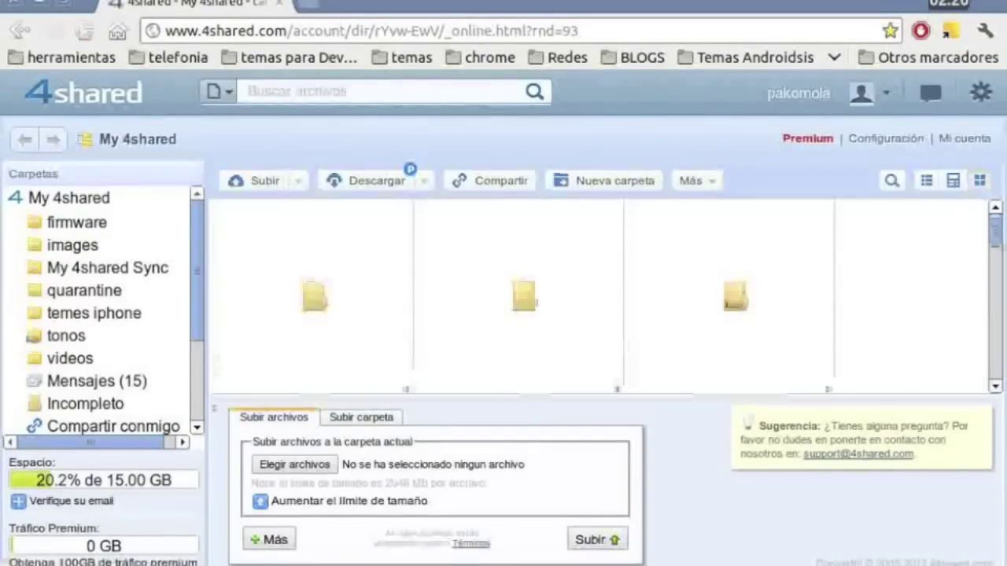
- Find s1_odin_20100512.pit among the My 4shared files and download it
scroll(601, 295, down, 5)
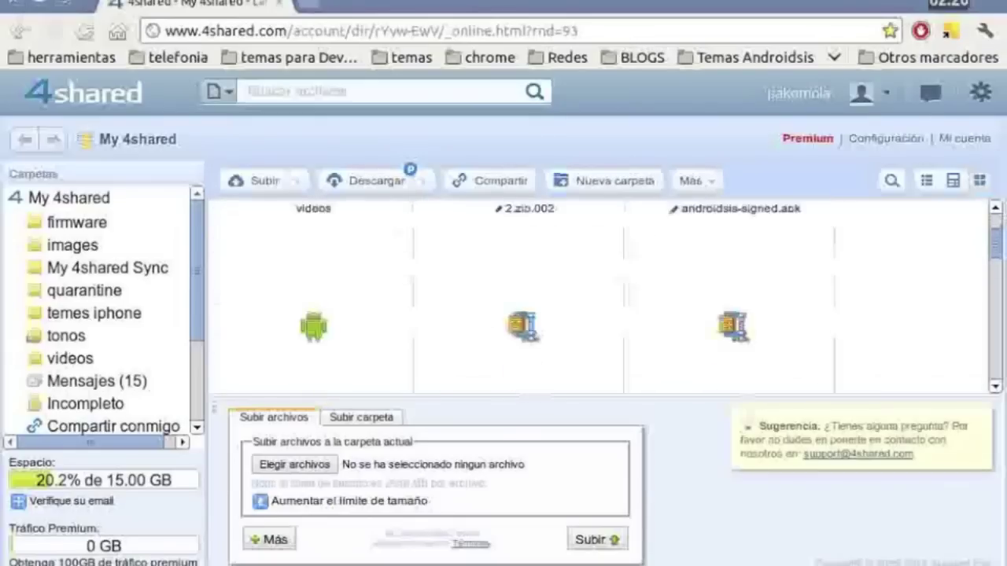
scroll(606, 299, down, 5)
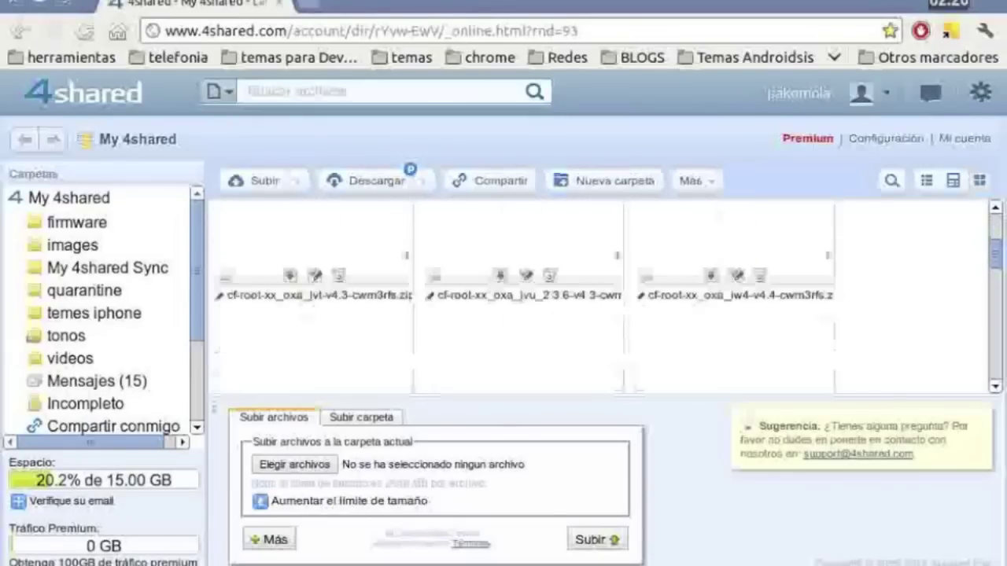
scroll(606, 299, down, 5)
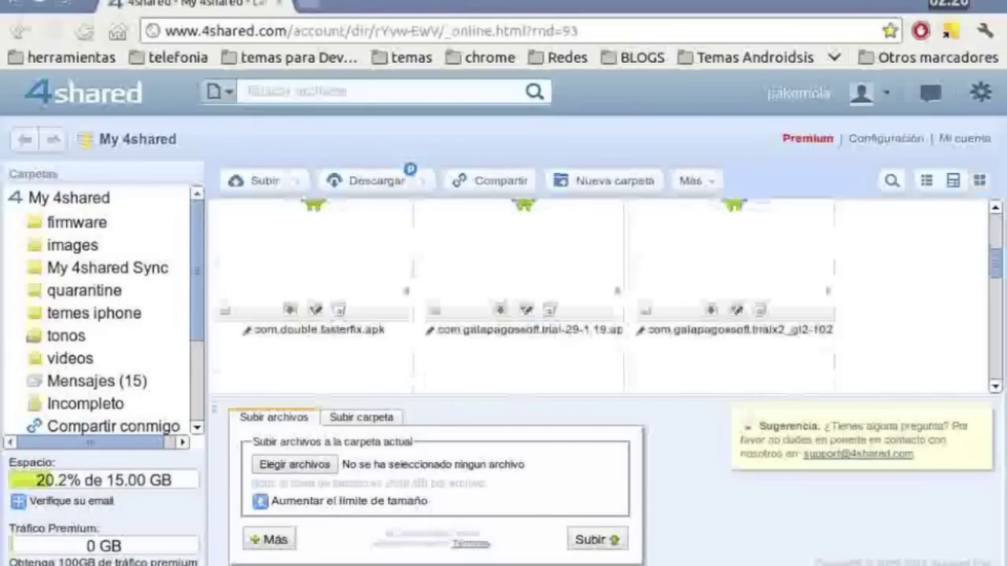
scroll(606, 299, down, 5)
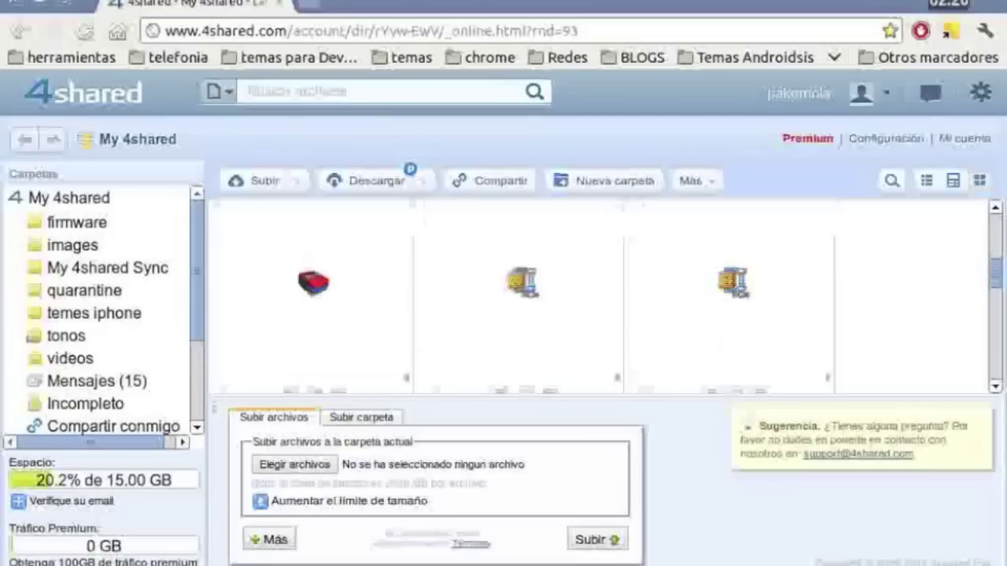
scroll(606, 298, down, 5)
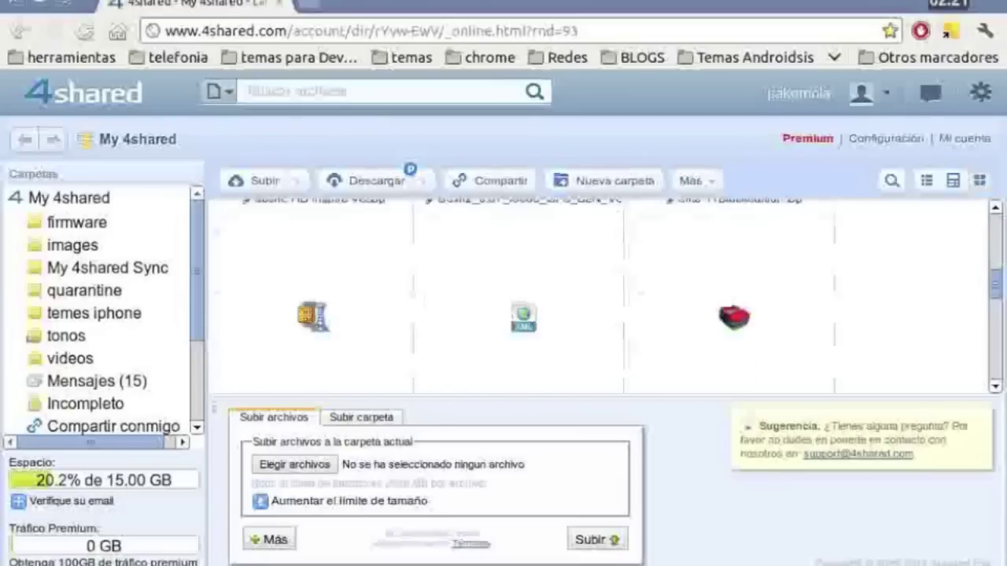
scroll(606, 299, down, 5)
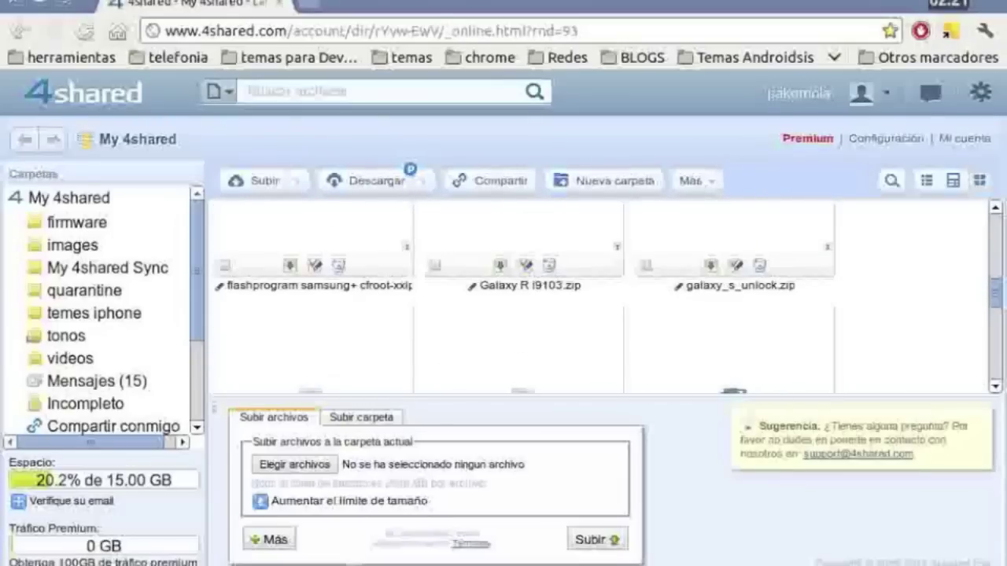
scroll(606, 298, down, 5)
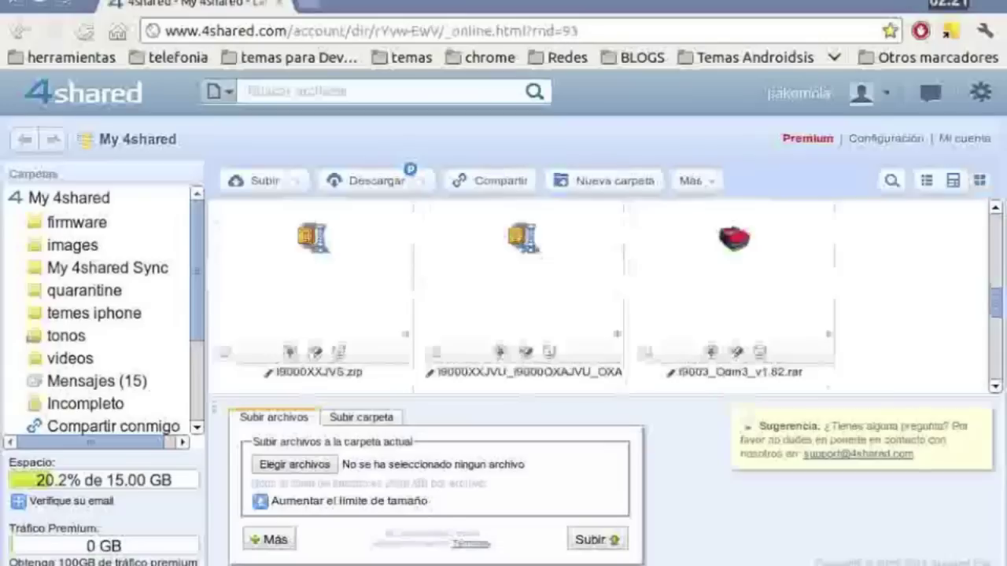
scroll(605, 299, down, 3)
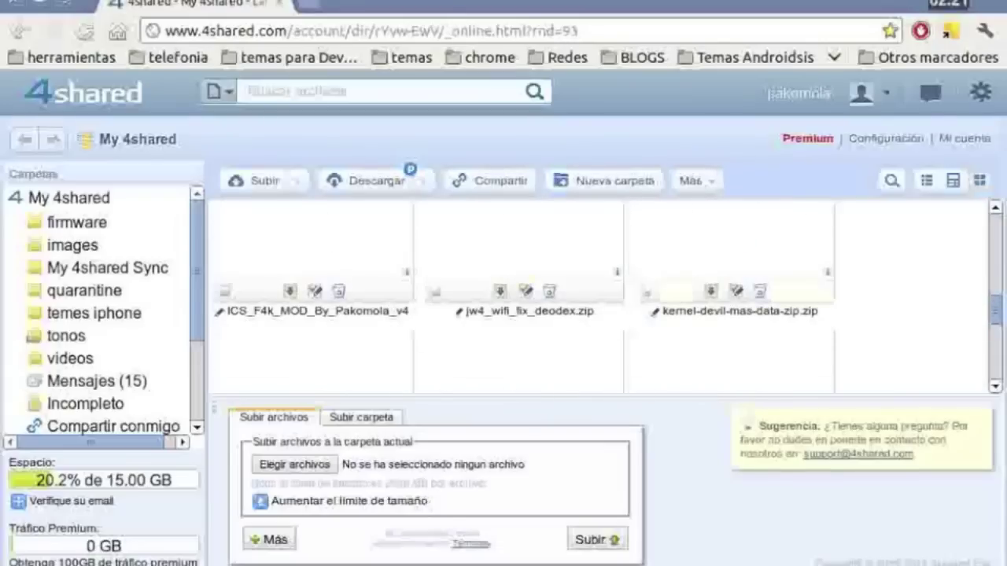
scroll(601, 298, down, 5)
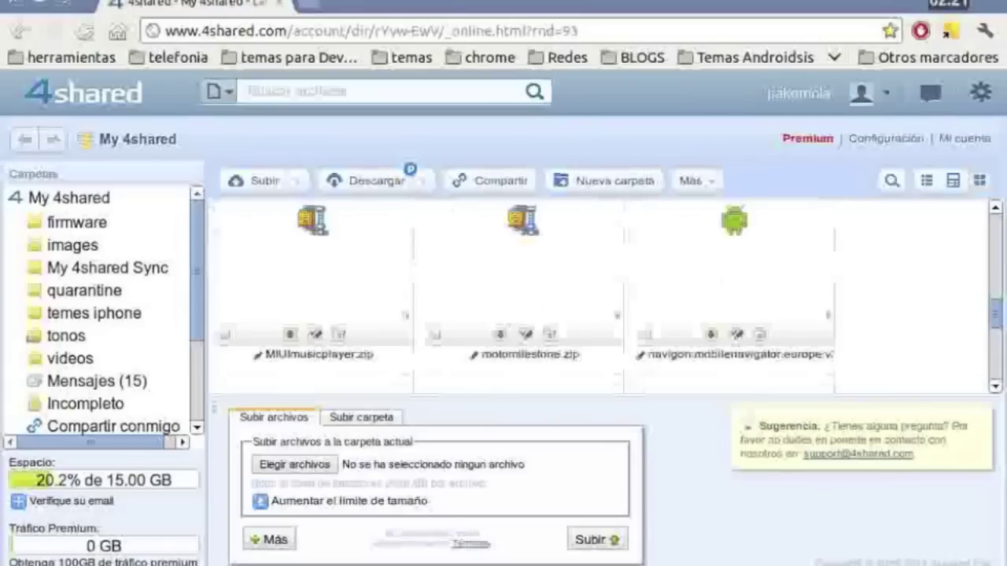
scroll(604, 299, down, 5)
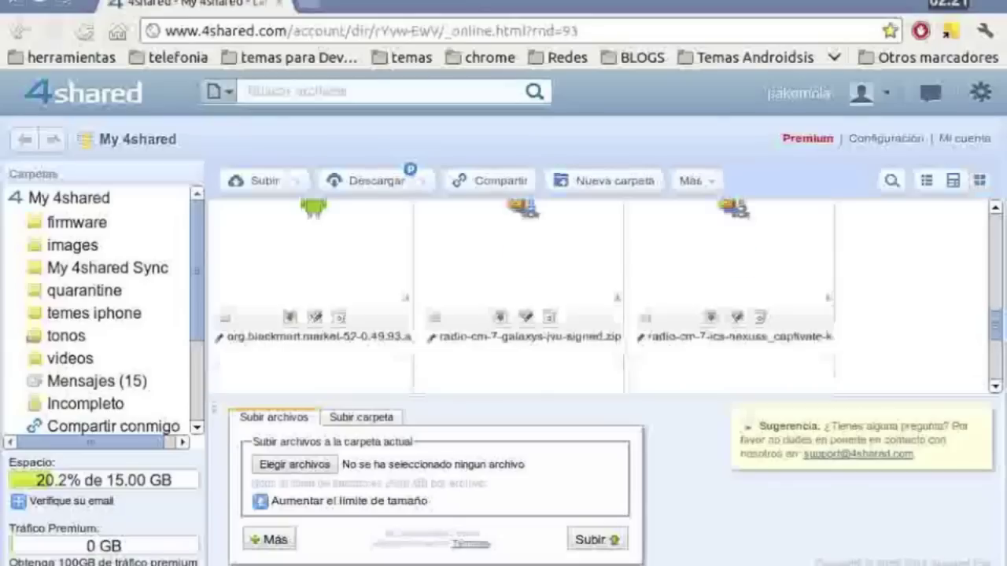
scroll(604, 299, down, 5)
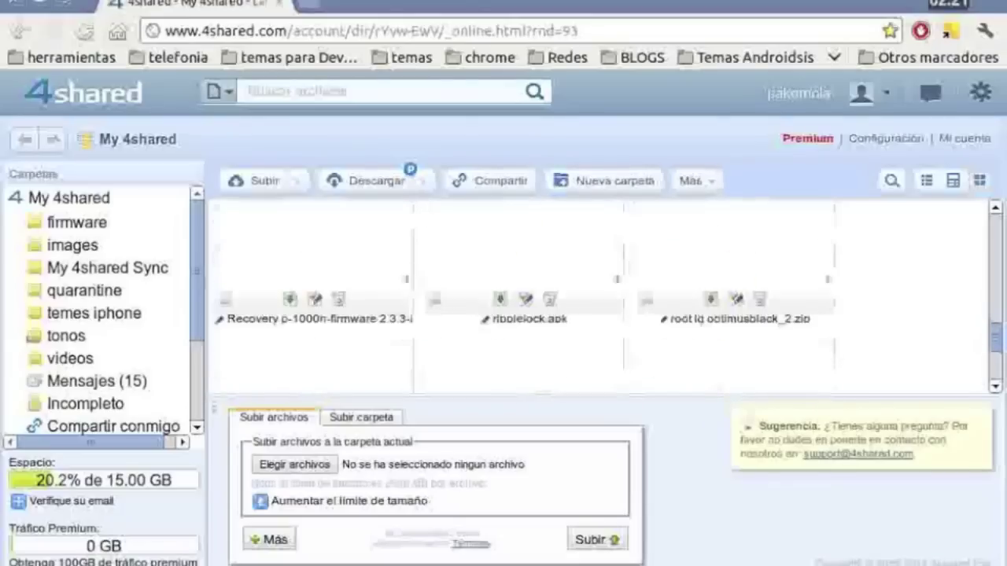
scroll(604, 299, down, 5)
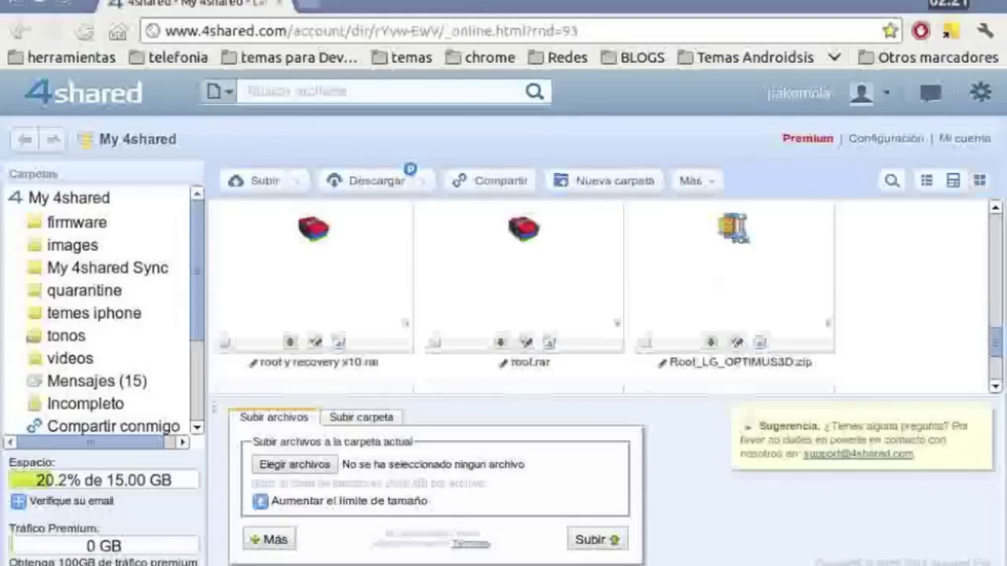
scroll(604, 299, down, 5)
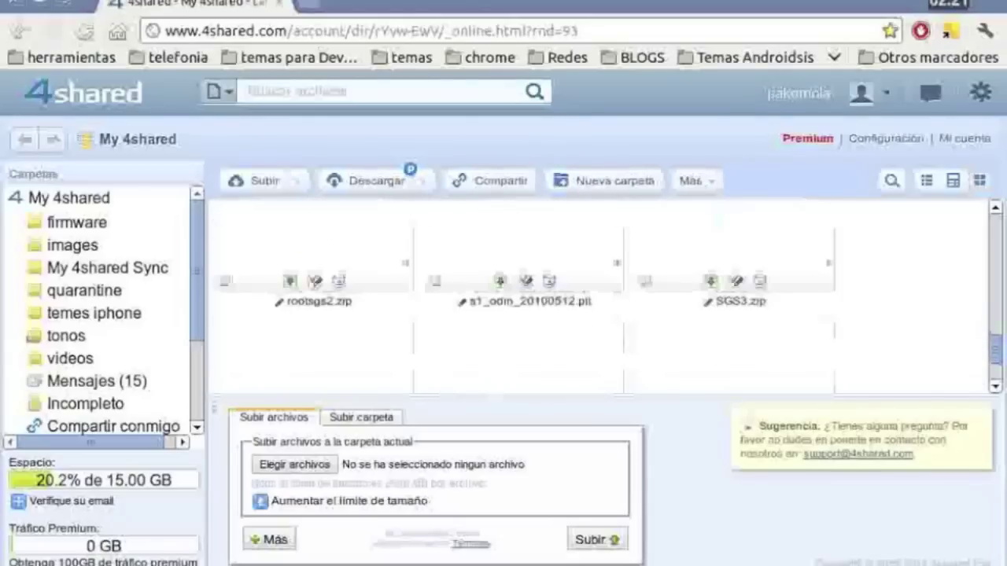
scroll(604, 298, up, 1)
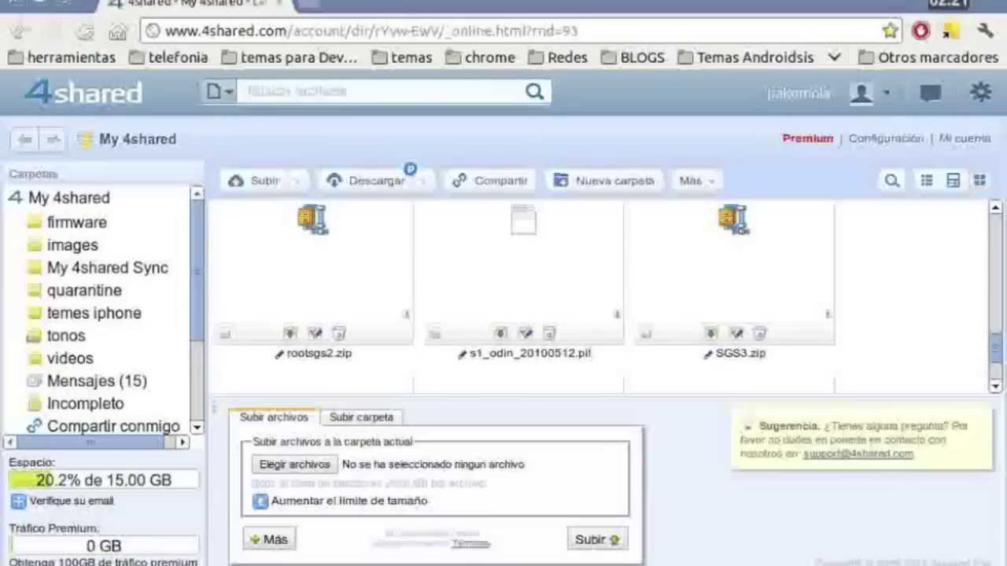
click(530, 353)
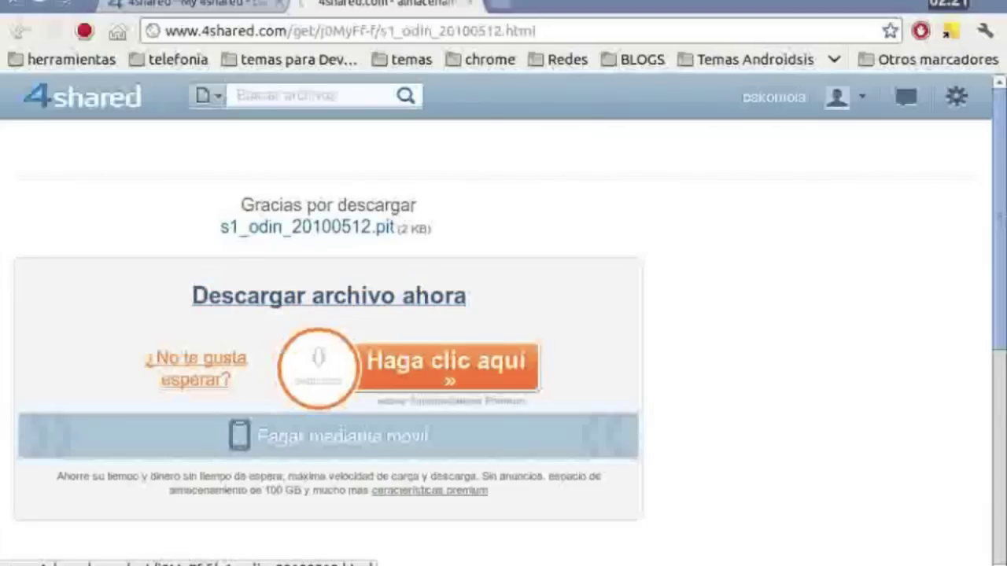
click(329, 295)
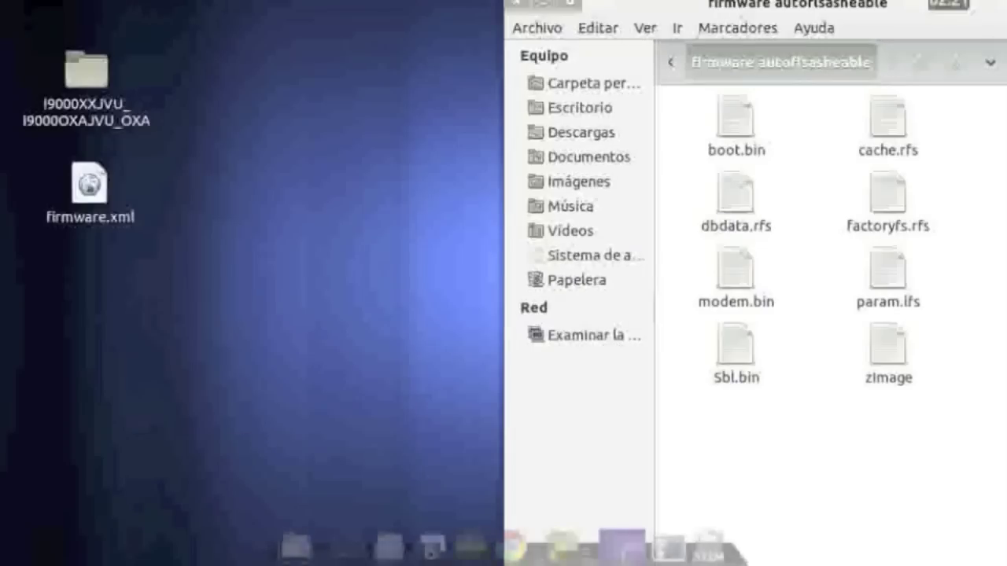
- Switch to the file manager, move the downloaded s1_odin_20100512.pit from Descargas into firmware autoflsasheable, and close the Descargas window
click(76, 6)
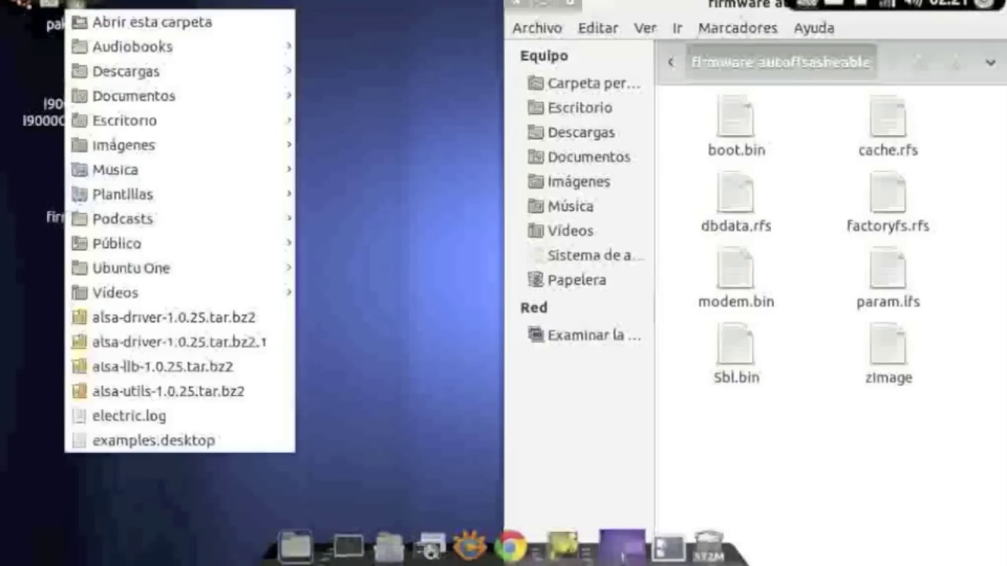
mouse_move(126, 71)
click(409, 95)
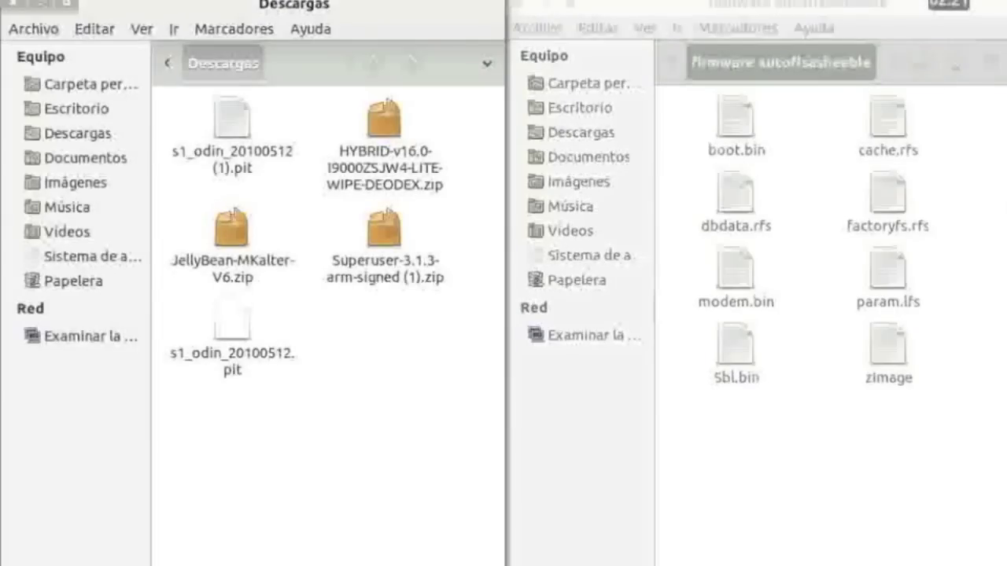
click(232, 322)
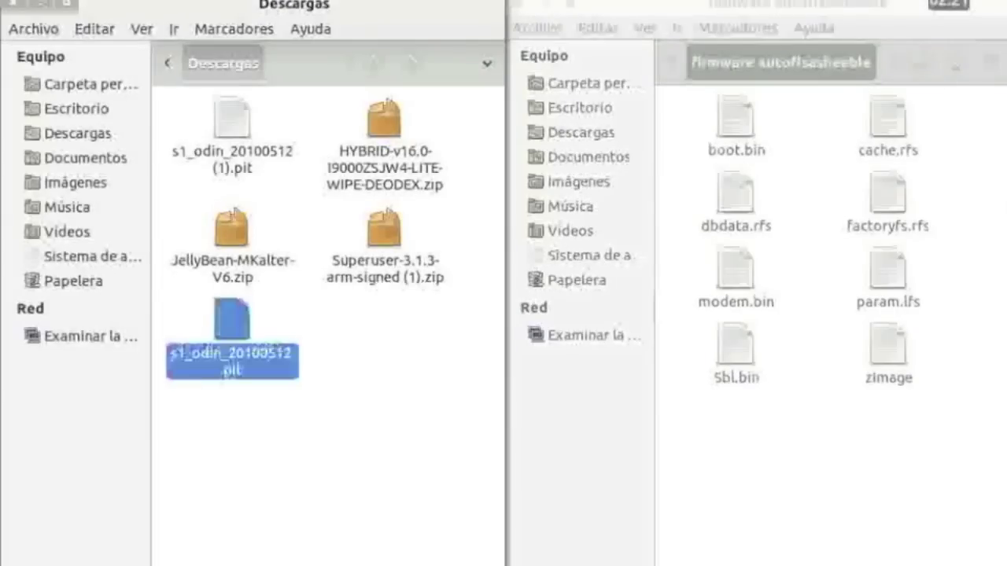
drag(232, 323, 763, 456)
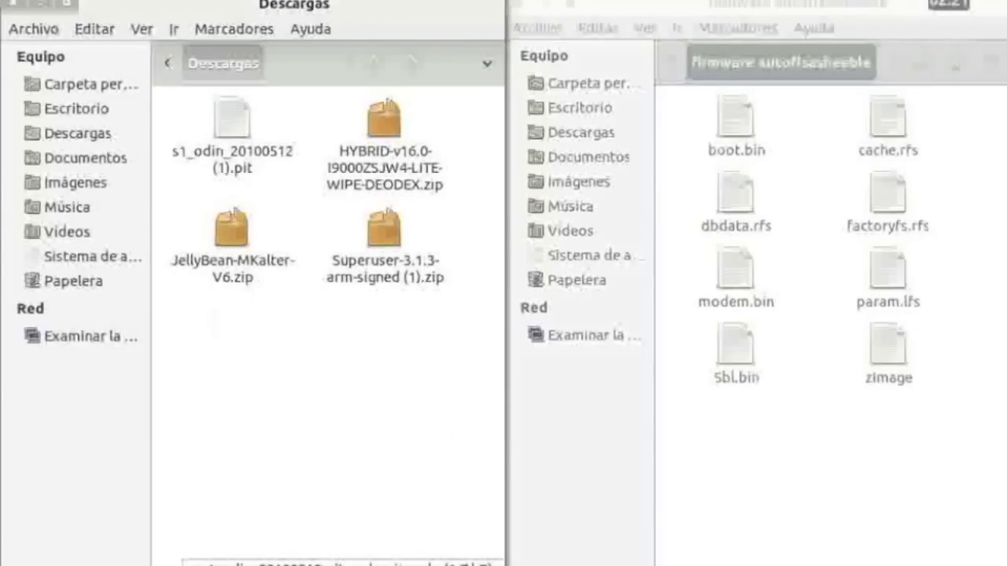
key(ctrl+w)
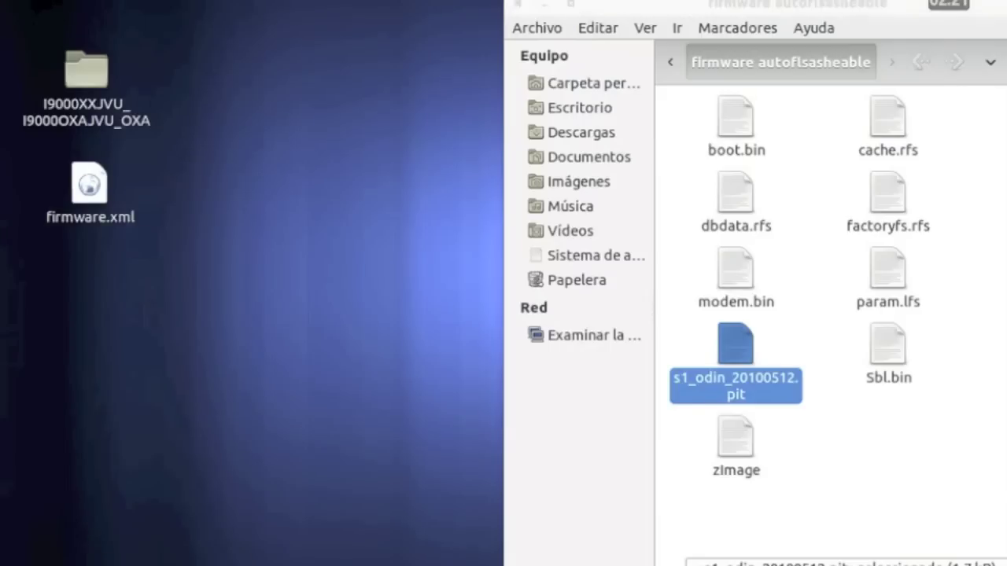
- Move firmware.xml from the desktop into the firmware autoflsasheable folder
right_click(88, 184)
mouse_move(141, 193)
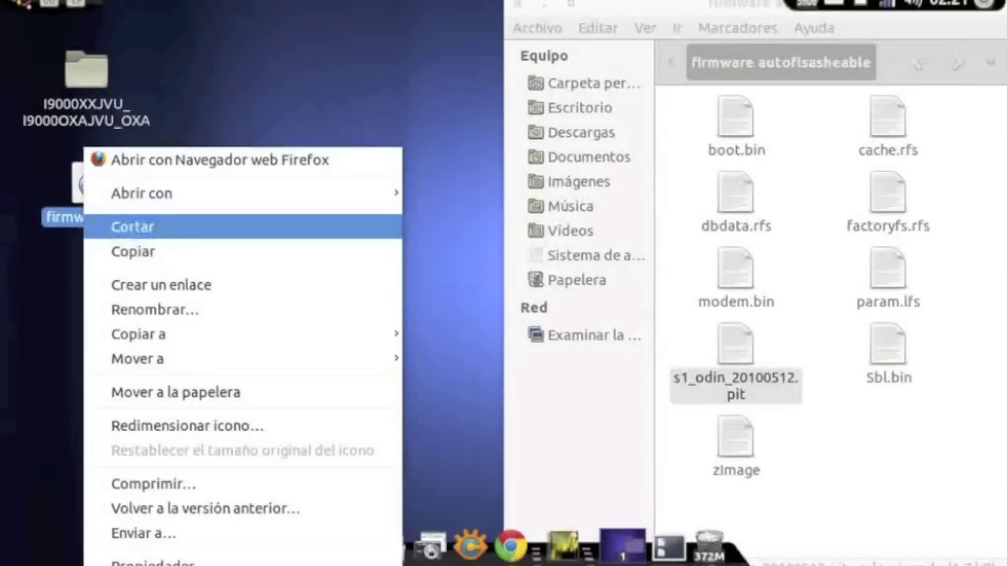
click(132, 226)
click(621, 162)
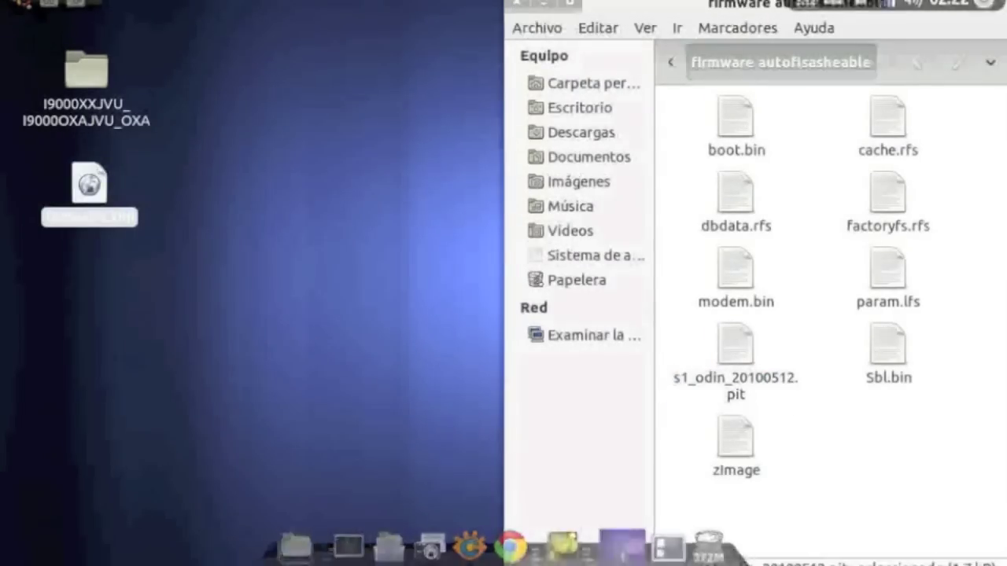
right_click(621, 162)
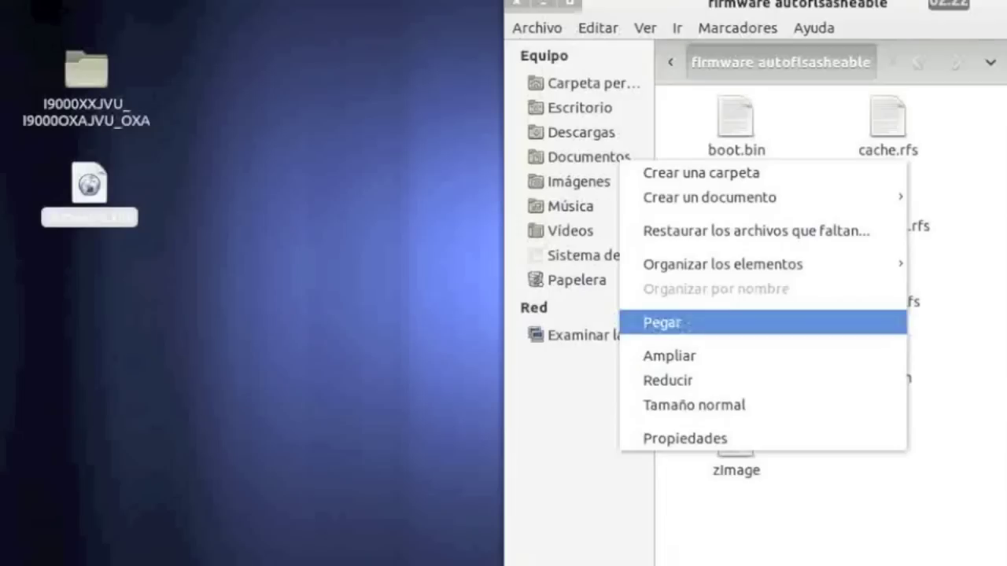
click(662, 323)
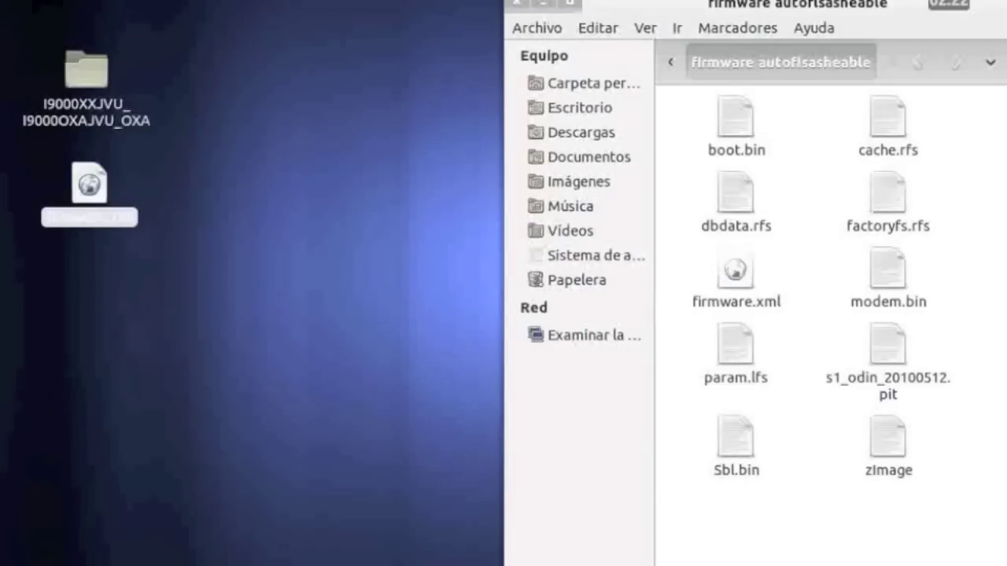
- Maximize the firmware autoflsasheable window and open its firmware.xml file in gedit
key(super+Up)
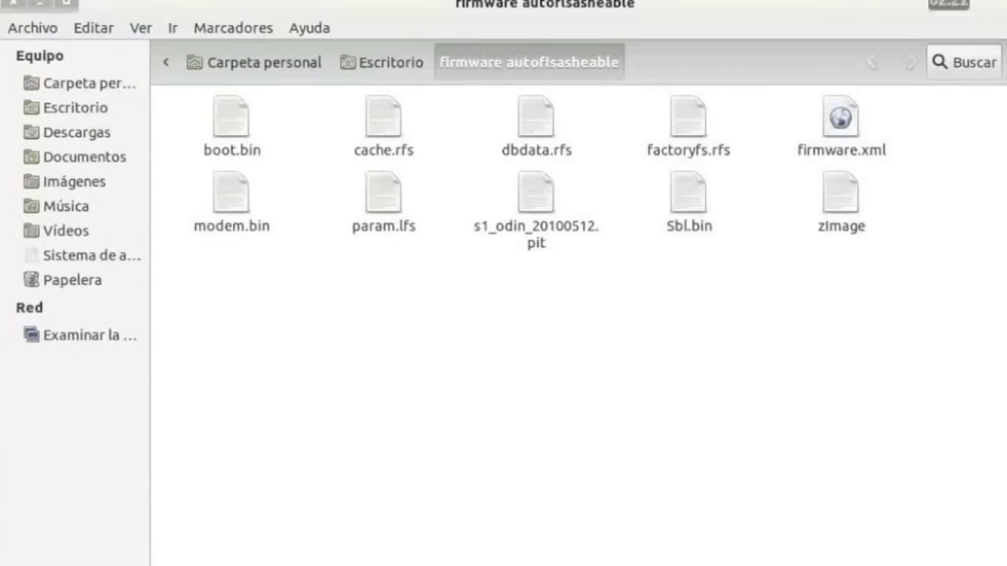
click(840, 120)
right_click(846, 118)
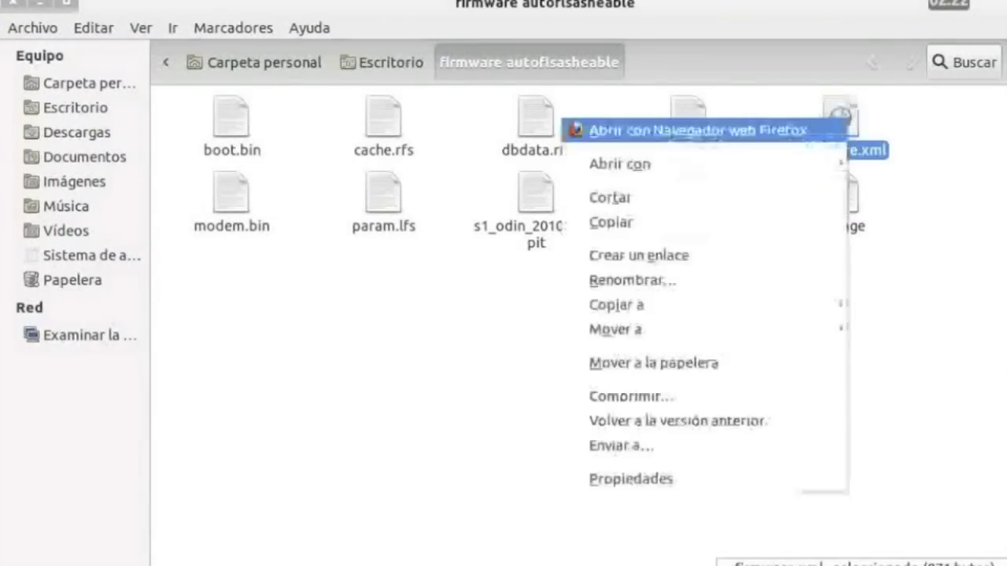
key(Down)
key(Down)
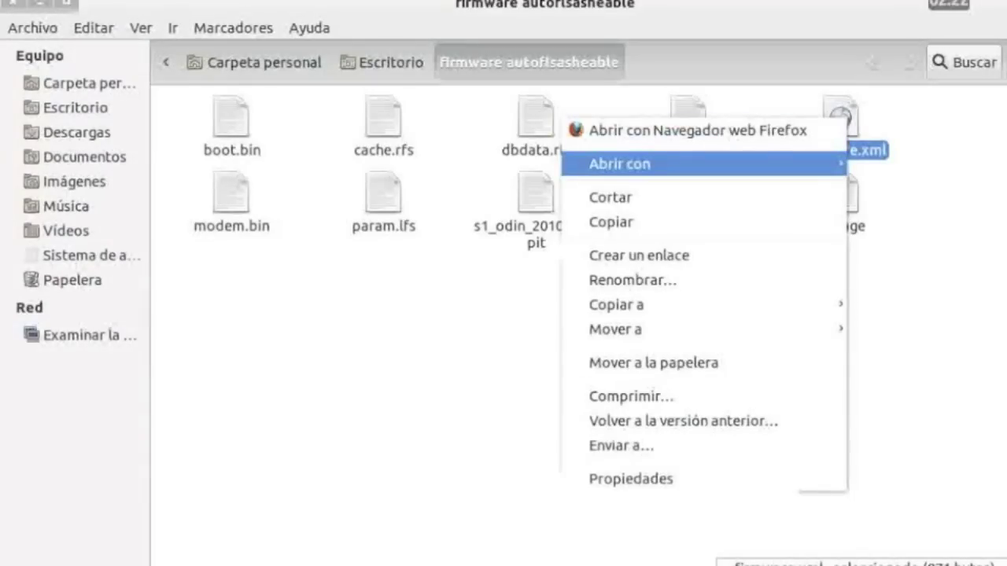
key(Right)
key(Return)
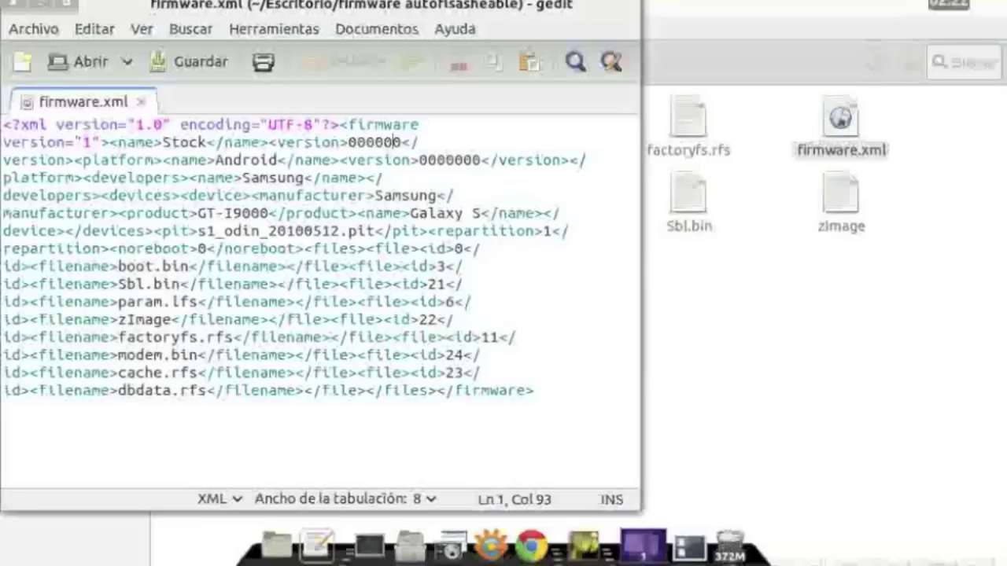
- Replace the Stock firmware's version value in firmware.xml with XXJVU
key(ctrl+Left)
key(ctrl+shift+Right)
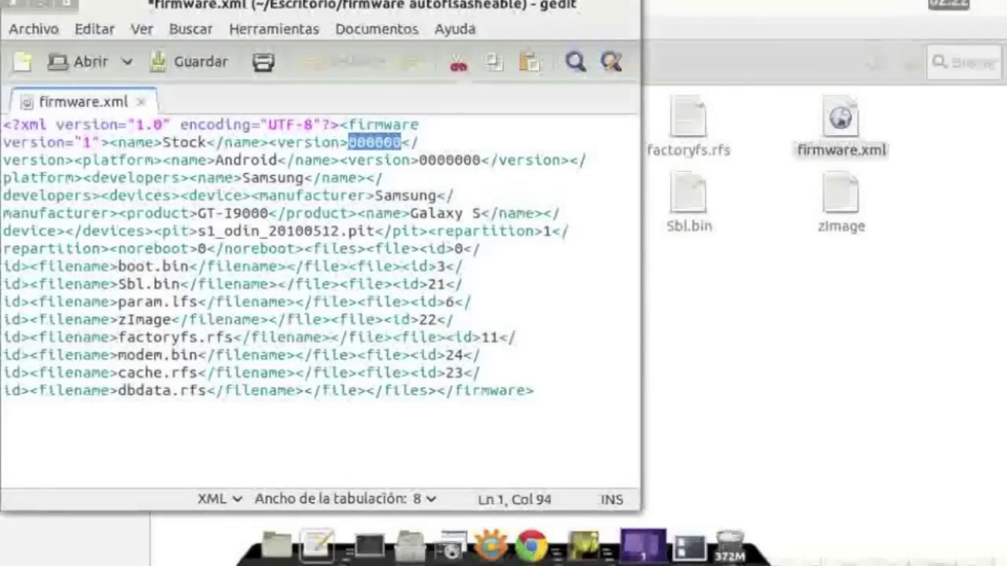
text(XXJVU)
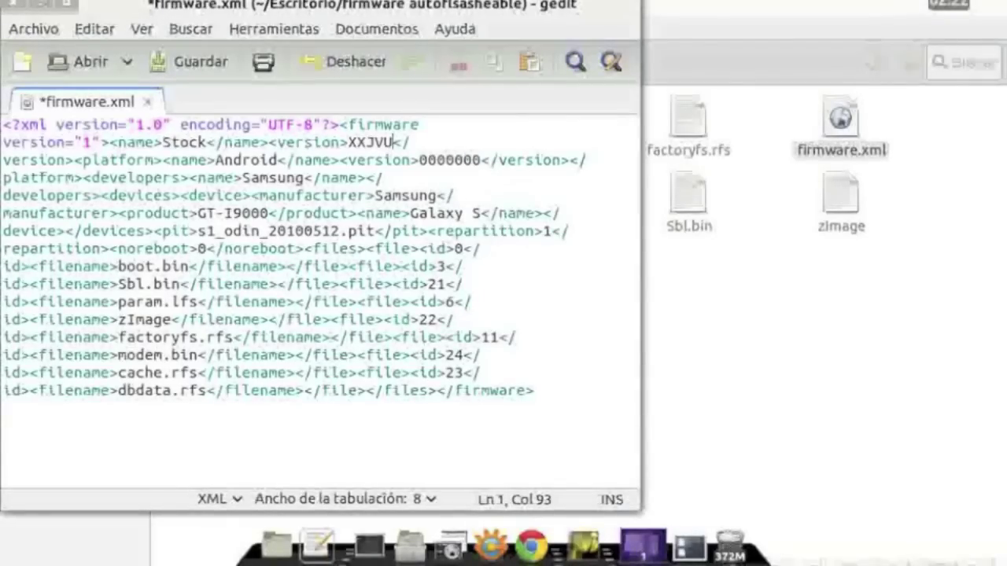
- Examine the product model, device name and listed file entries in firmware.xml
click(534, 390)
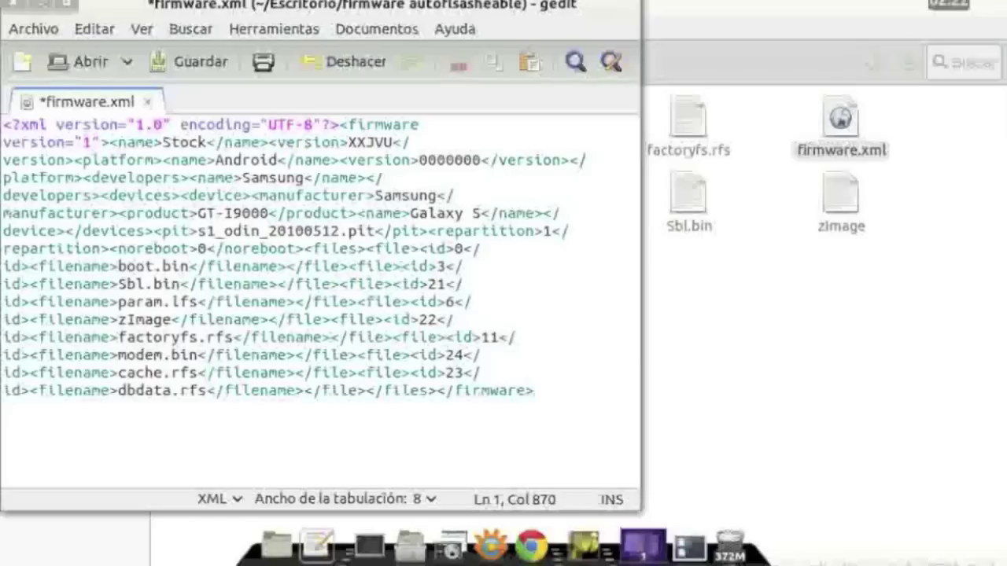
click(198, 214)
drag(198, 213, 242, 213)
click(409, 214)
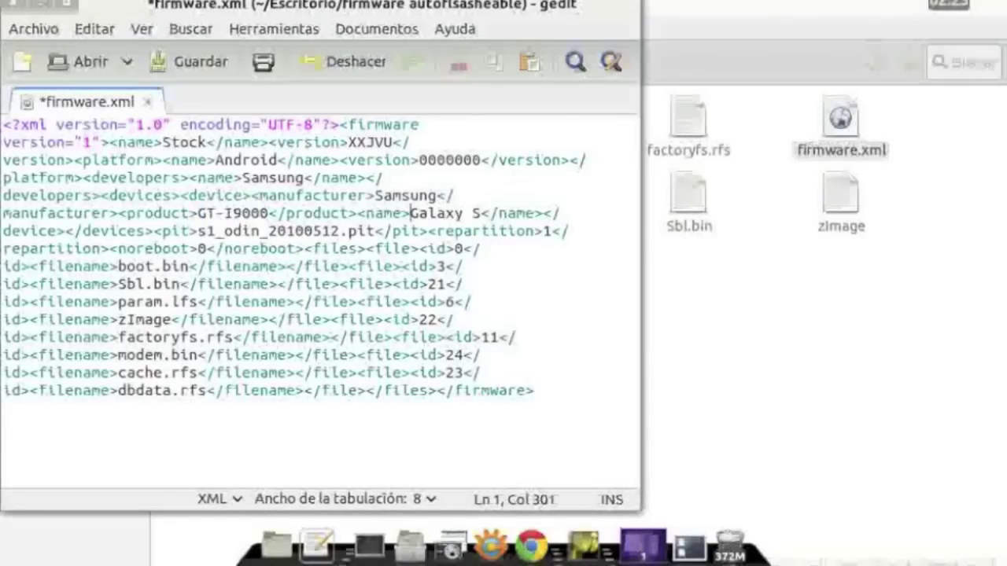
drag(409, 213, 481, 213)
click(198, 213)
drag(205, 213, 277, 213)
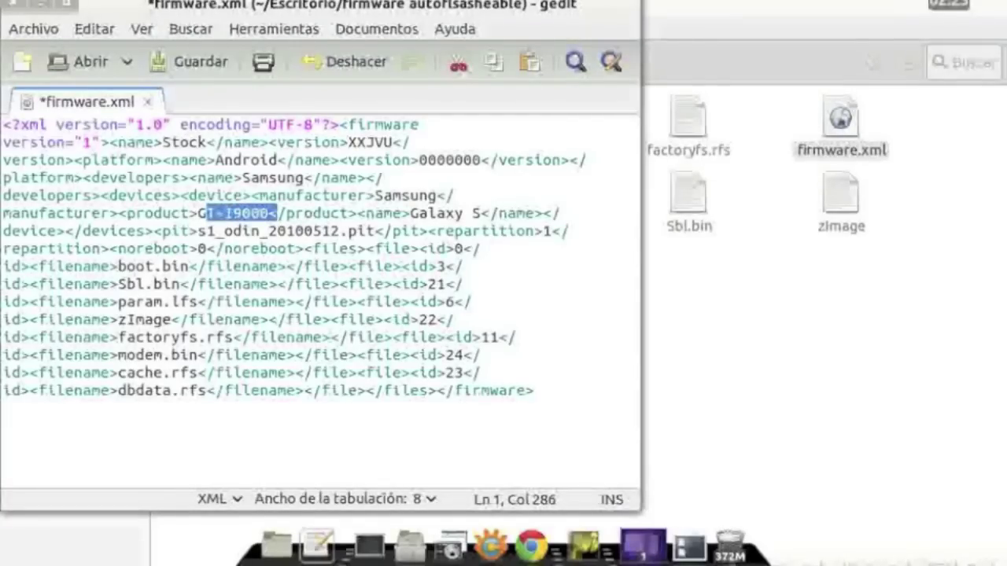
click(432, 320)
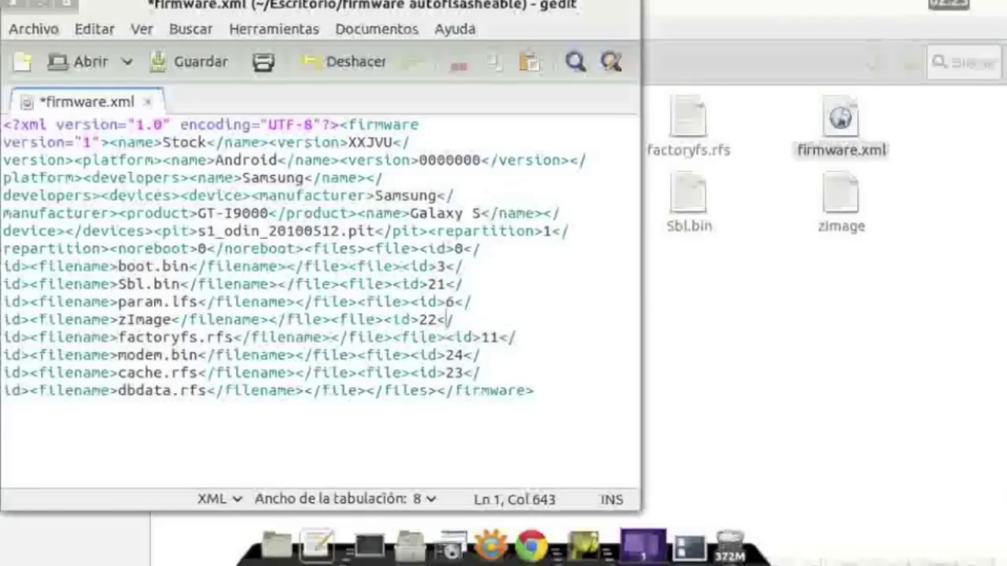
- Replace the Android platform's version value in firmware.xml with 2.3.6
double_click(370, 142)
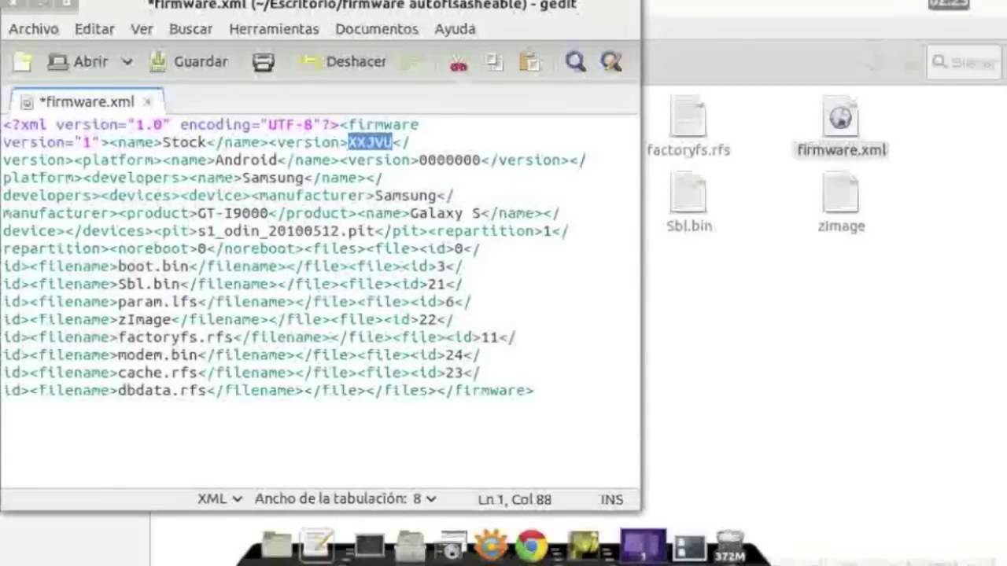
click(427, 160)
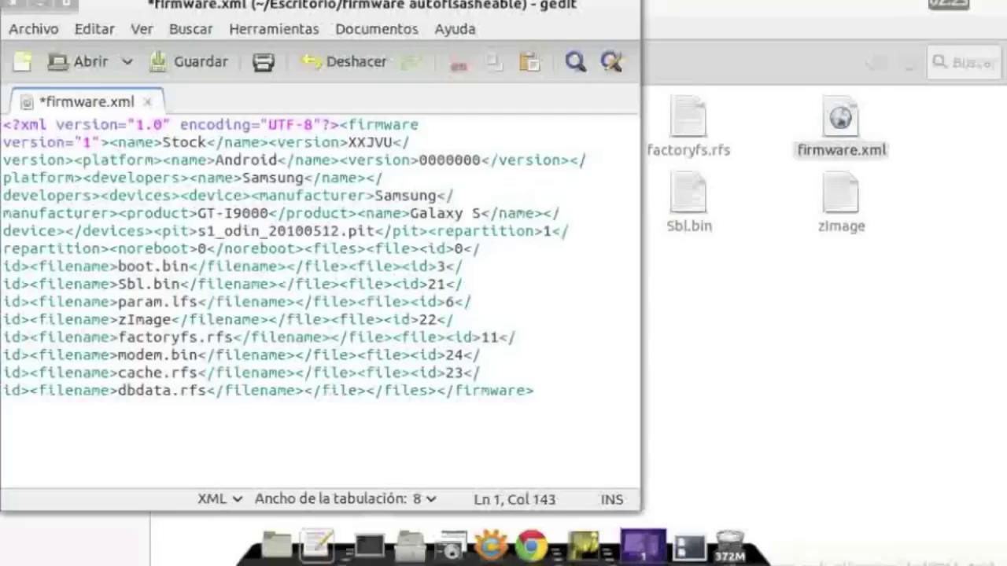
double_click(449, 160)
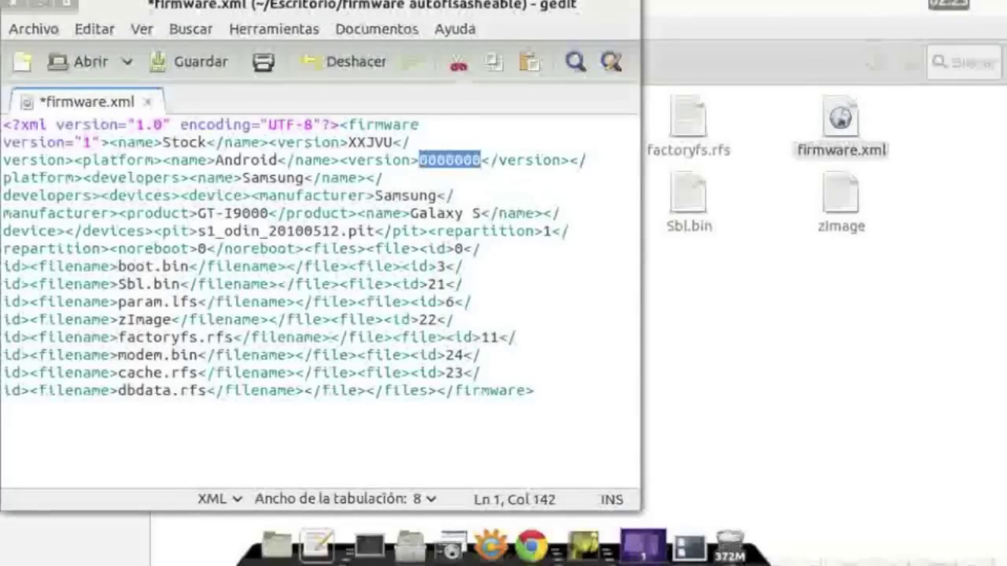
text(2)
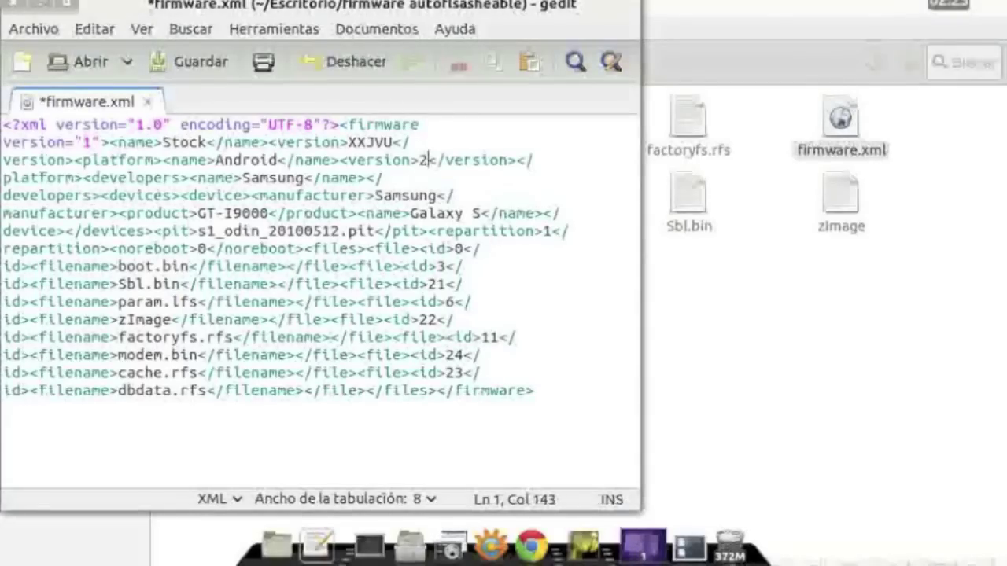
text(.3)
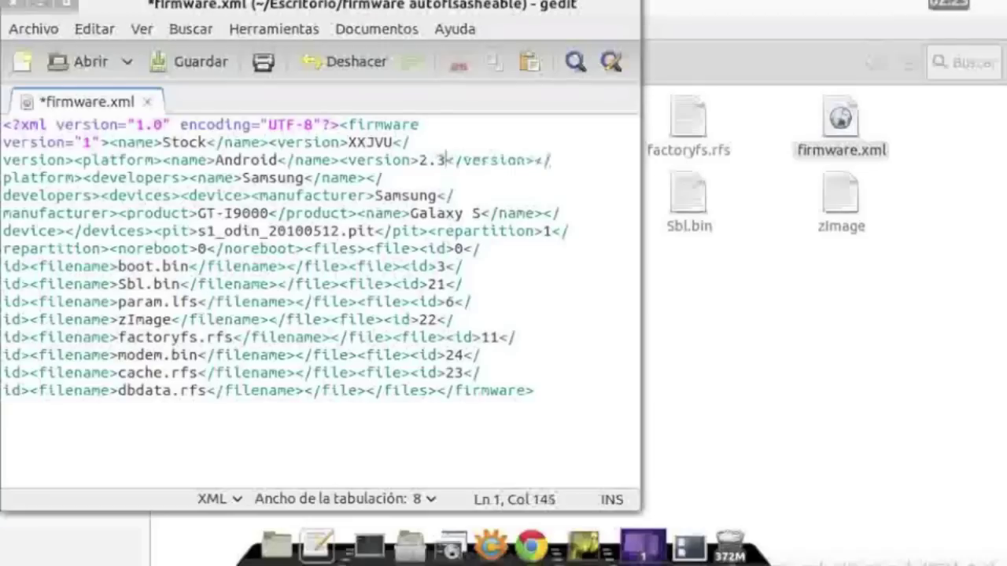
text(.6)
key(Right)
- Save the edited firmware.xml and close gedit
click(534, 391)
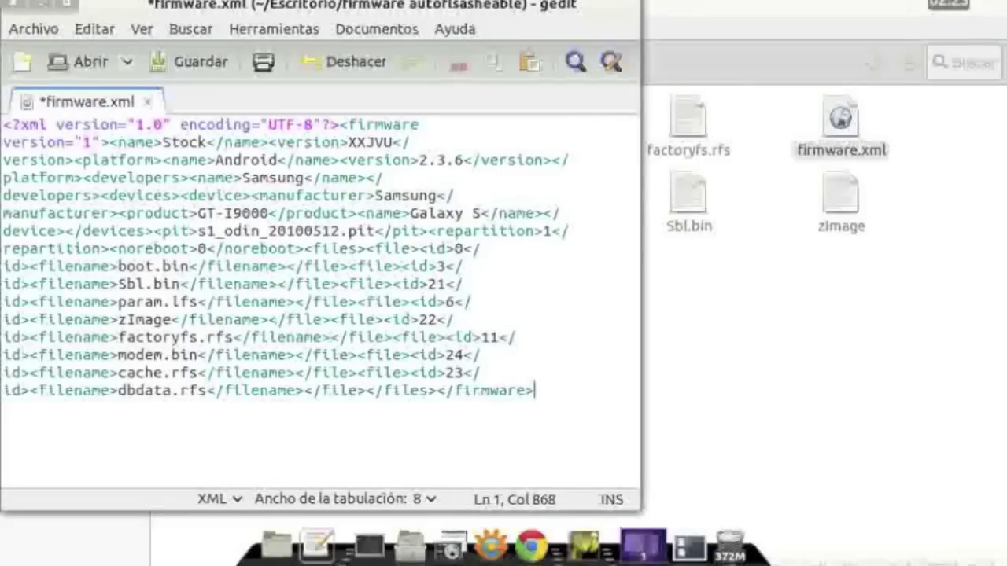
click(189, 61)
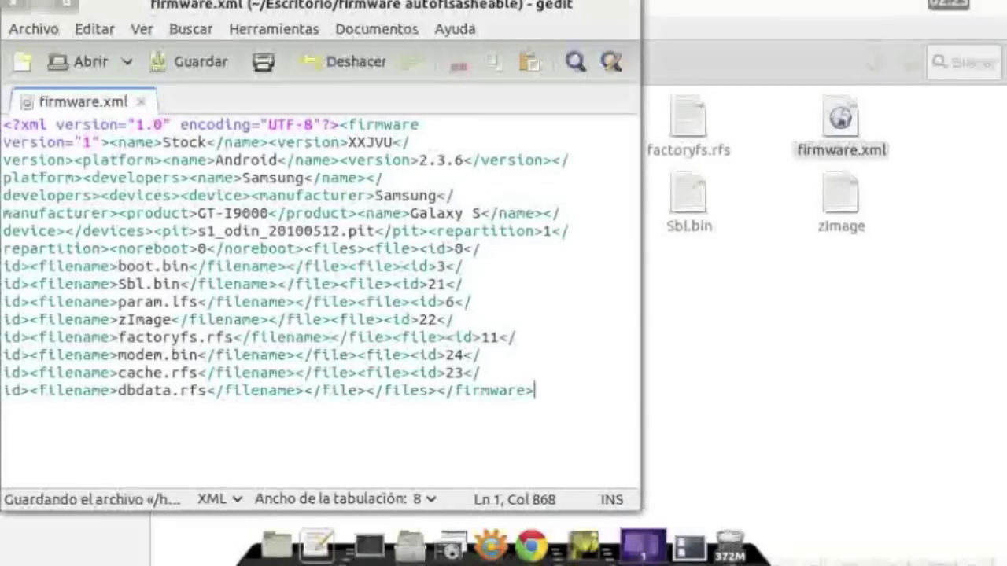
click(11, 4)
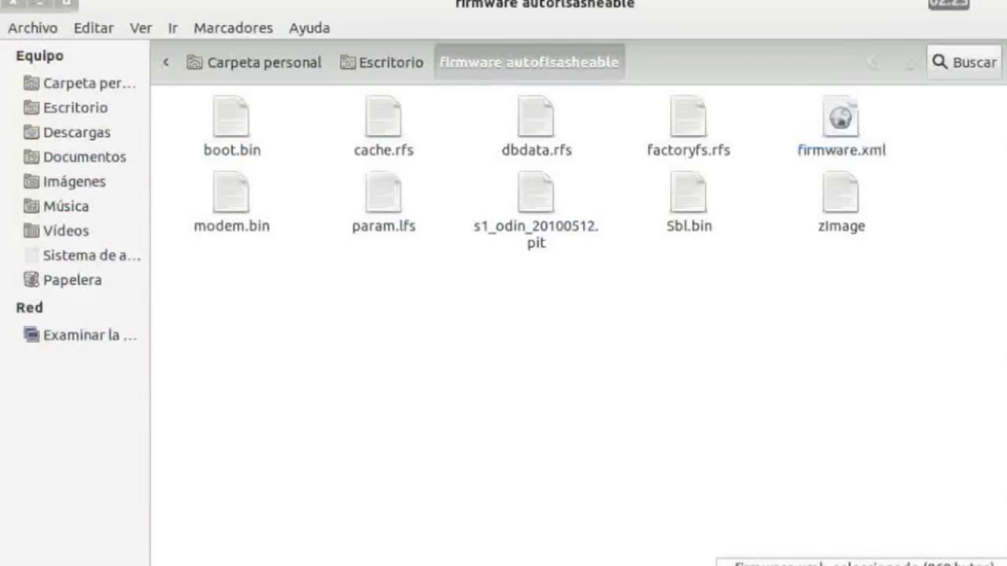
- Compress all files in the firmware autoflsasheable folder into a .tar.gz archive named XXJVU_Heimdall
drag(881, 285, 191, 83)
right_click(368, 111)
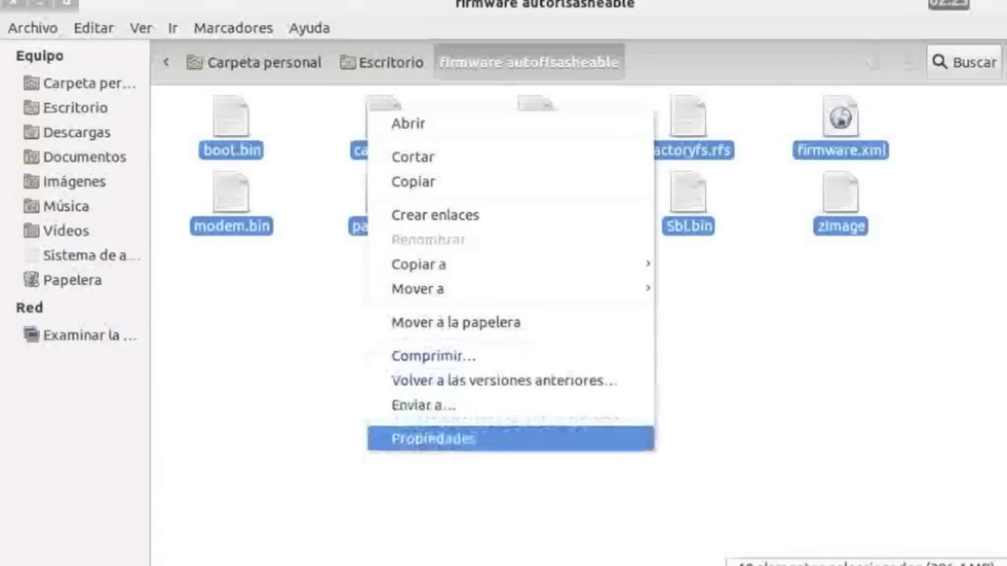
key(Escape)
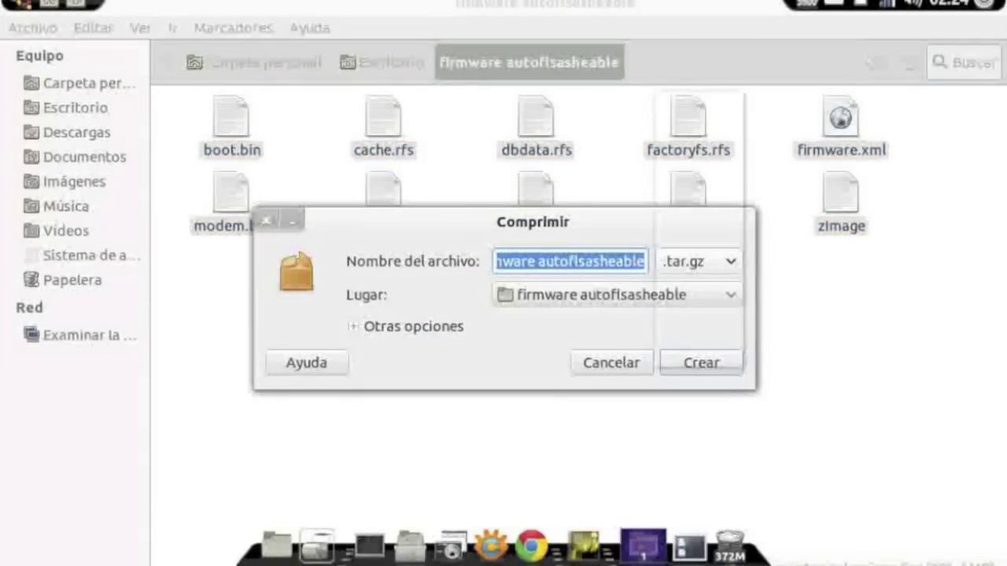
click(699, 261)
click(697, 261)
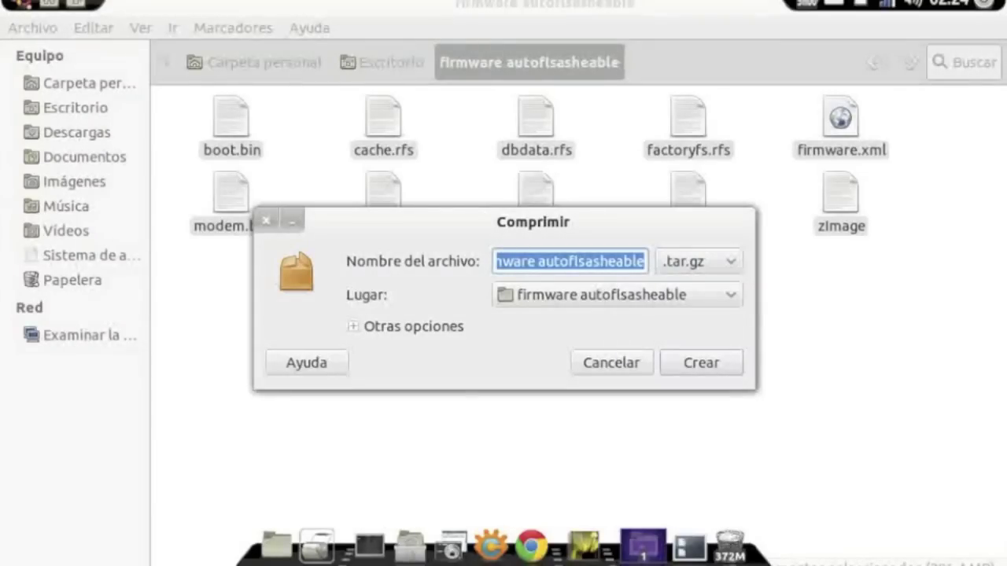
text(XXJVU)
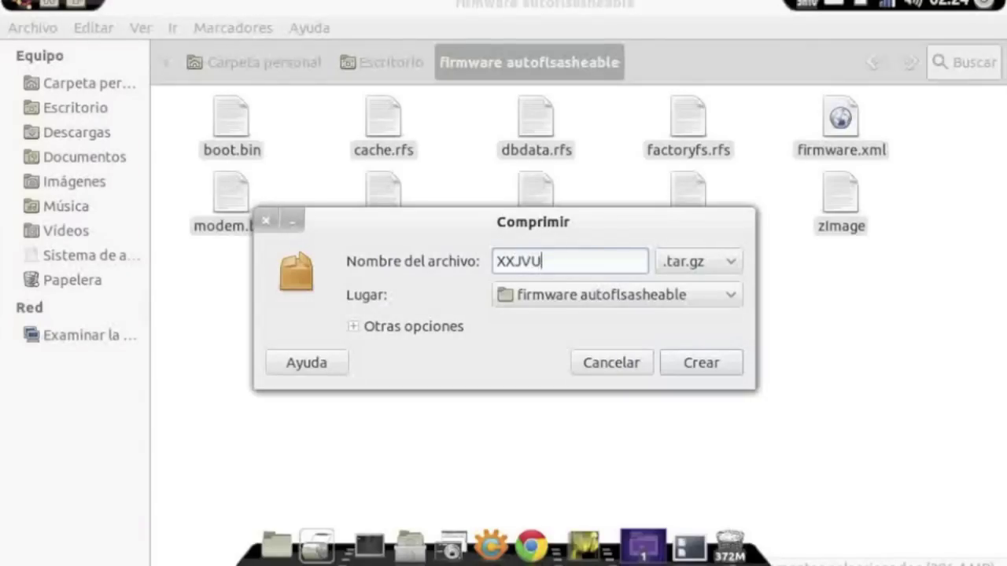
text(_Heimdall)
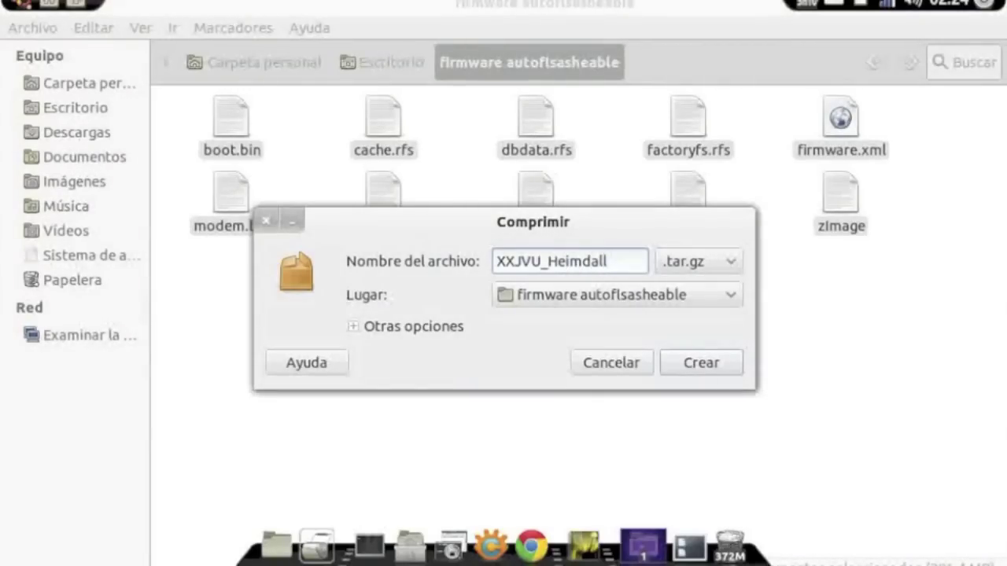
key(Return)
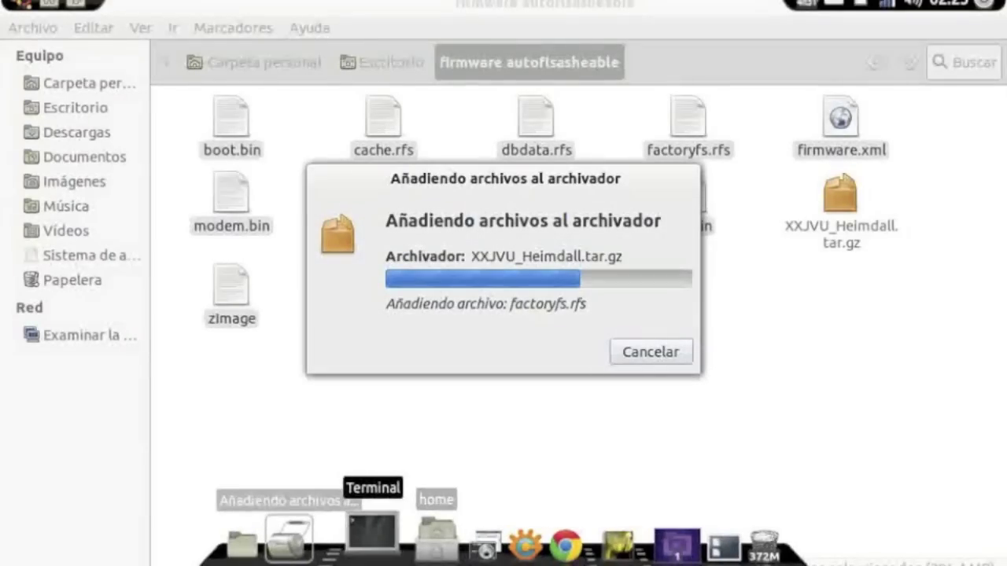
- Open a terminal and launch Heimdall Frontend with the command heimdall-frontend
click(373, 533)
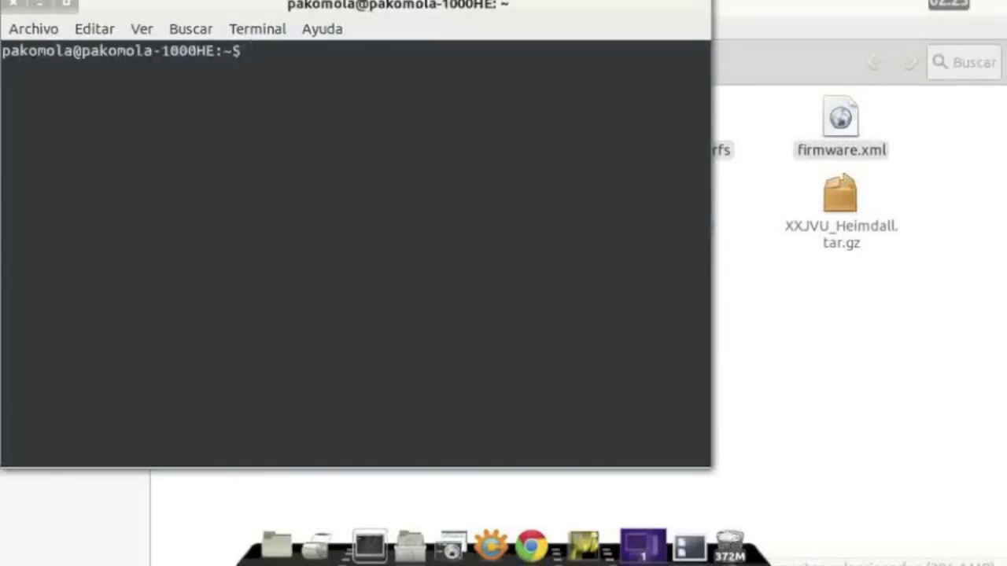
text(heimd)
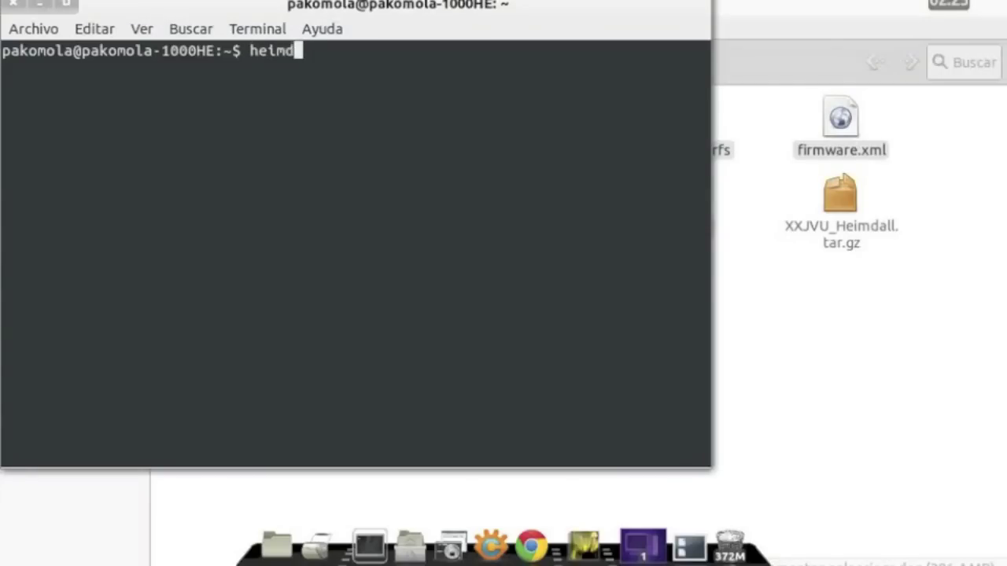
text(all-f)
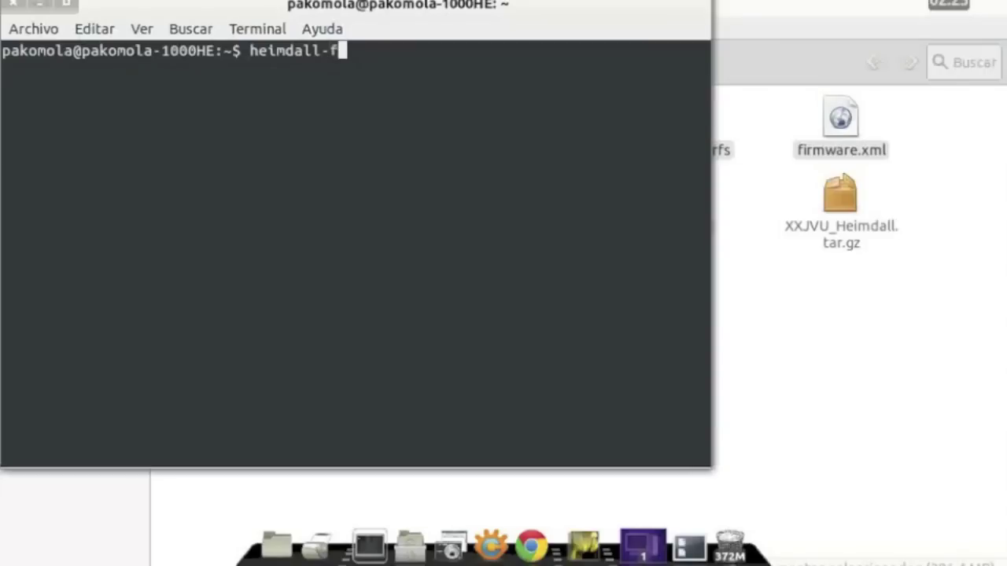
text(rontren)
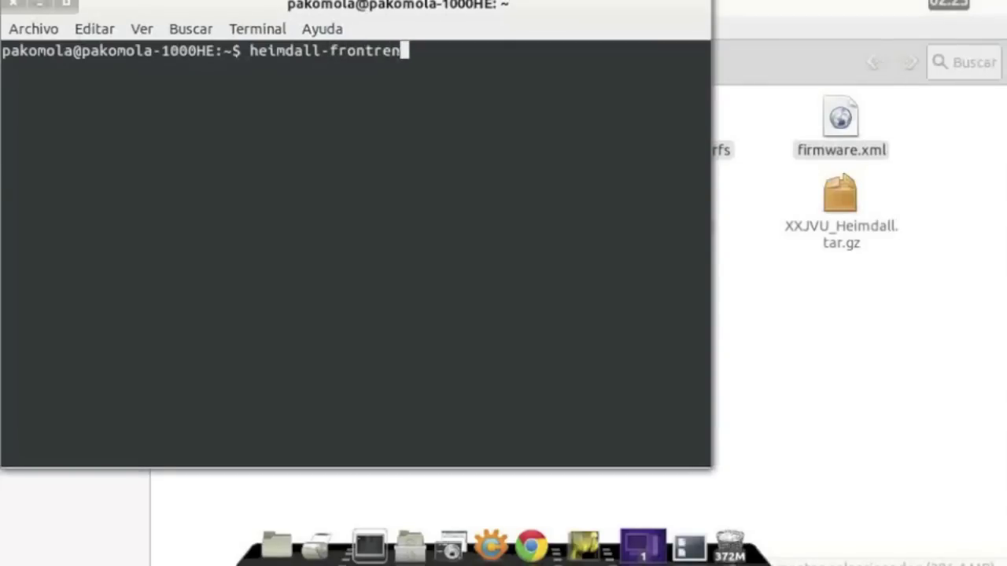
key(BackSpace)
key(BackSpace)
key(BackSpace)
text(end)
key(Return)
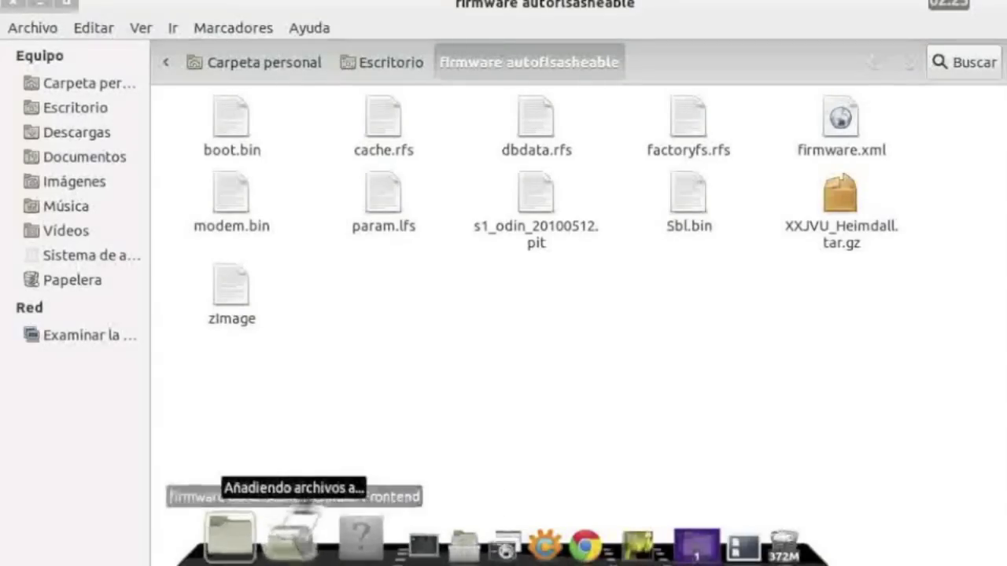
- Move XXJVU_Heimdall.tar.gz from the firmware autoflsasheable folder to the desktop and close the folder window
click(294, 535)
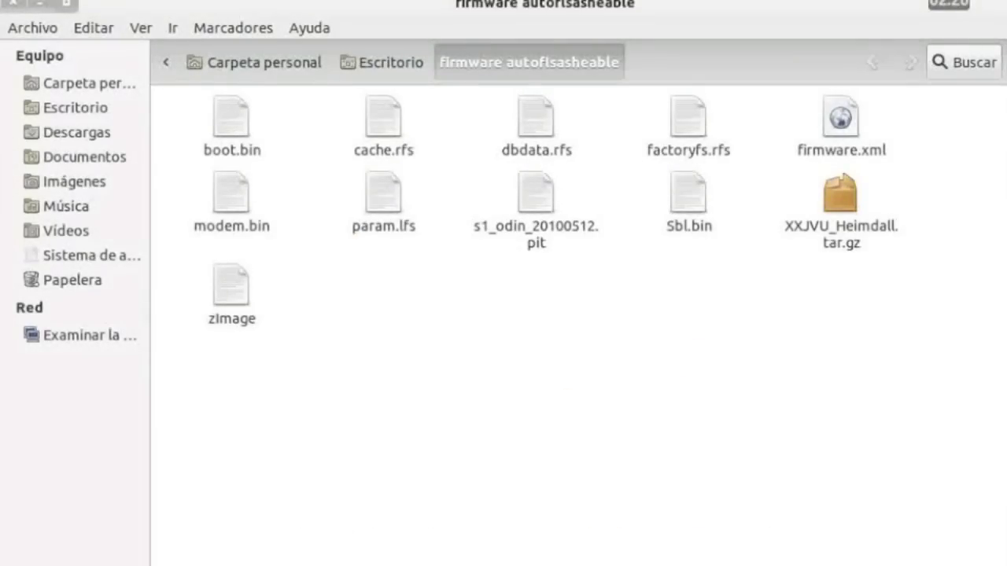
key(ctrl+super+Down)
key(ctrl+super+Right)
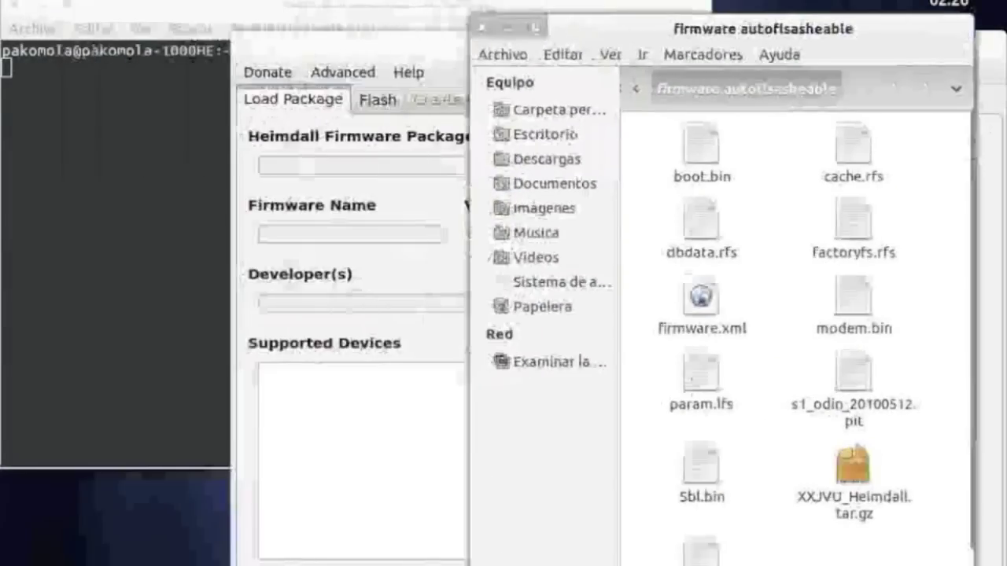
key(alt+Tab)
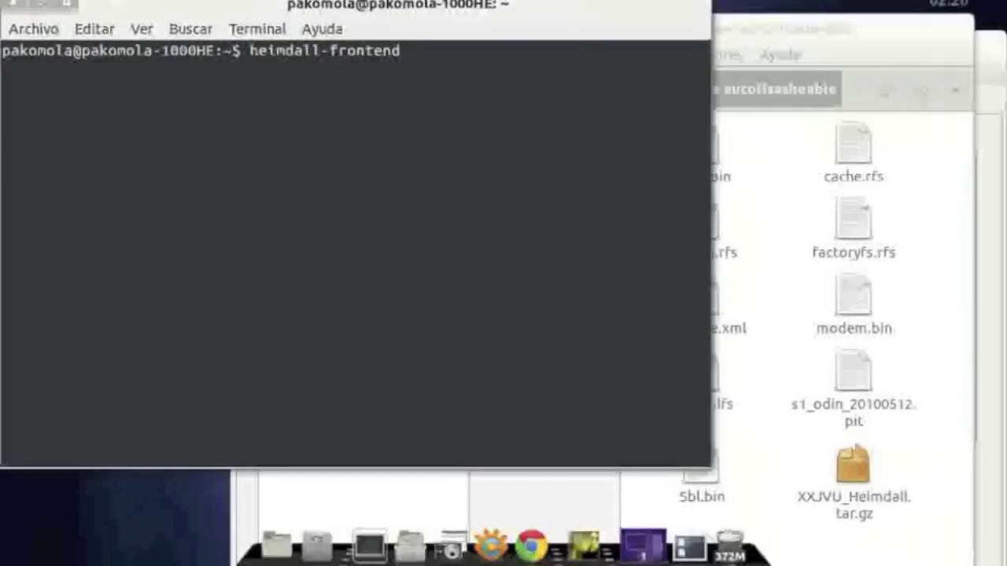
key(ctrl+super+Down)
drag(853, 472, 94, 293)
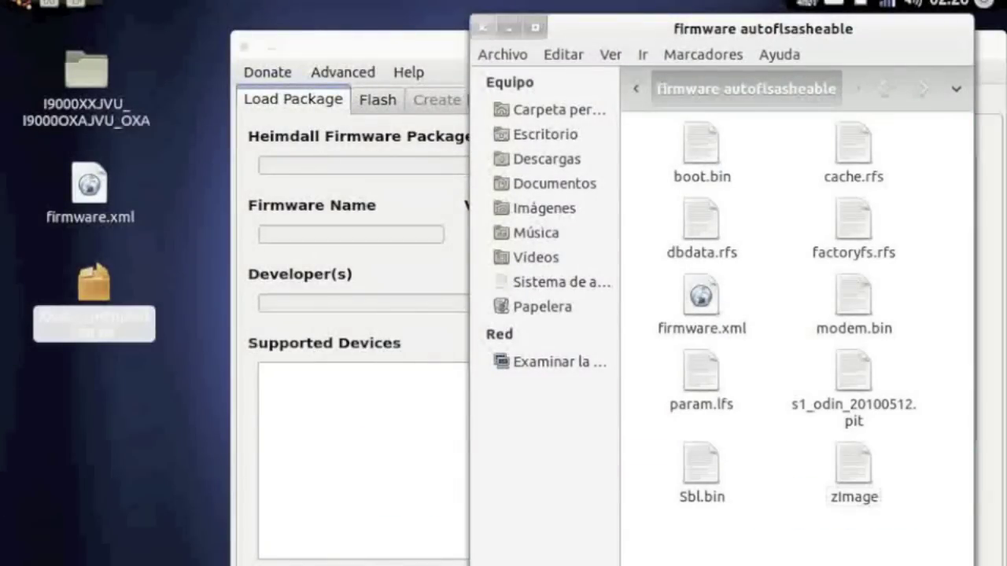
click(482, 28)
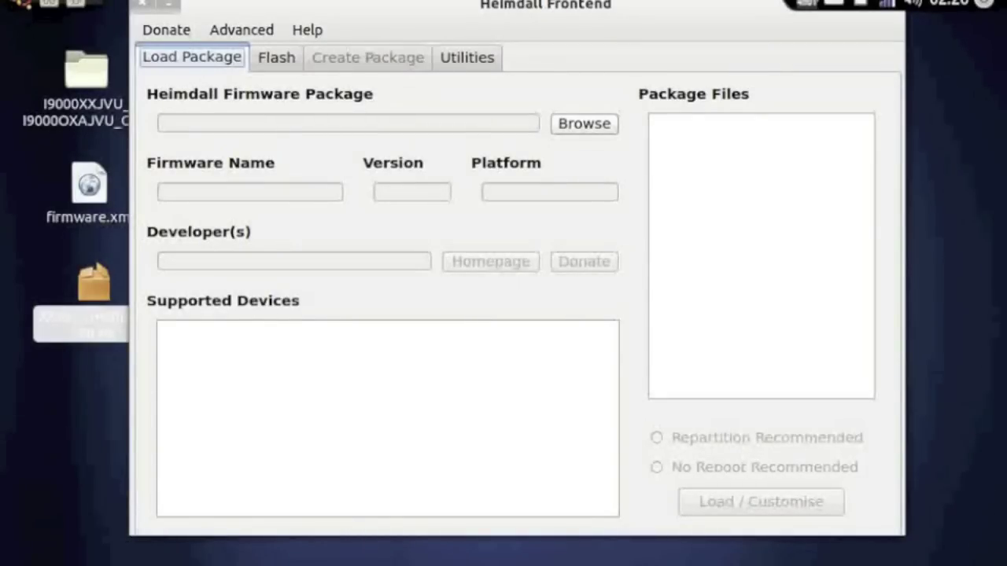
- Choose XXJVU_Heimdall.tar.gz from the Escritorio folder as the Heimdall firmware package
click(583, 123)
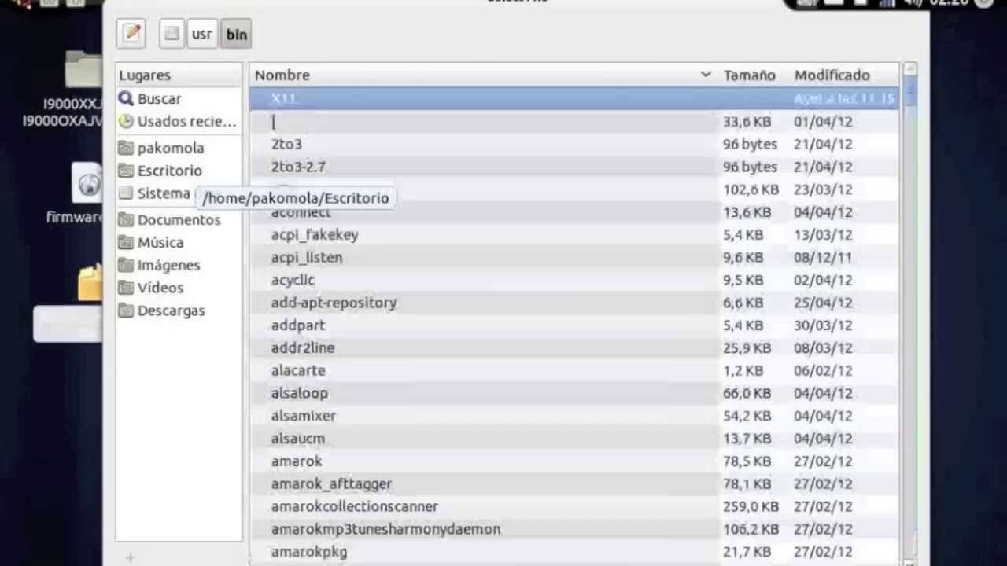
click(170, 170)
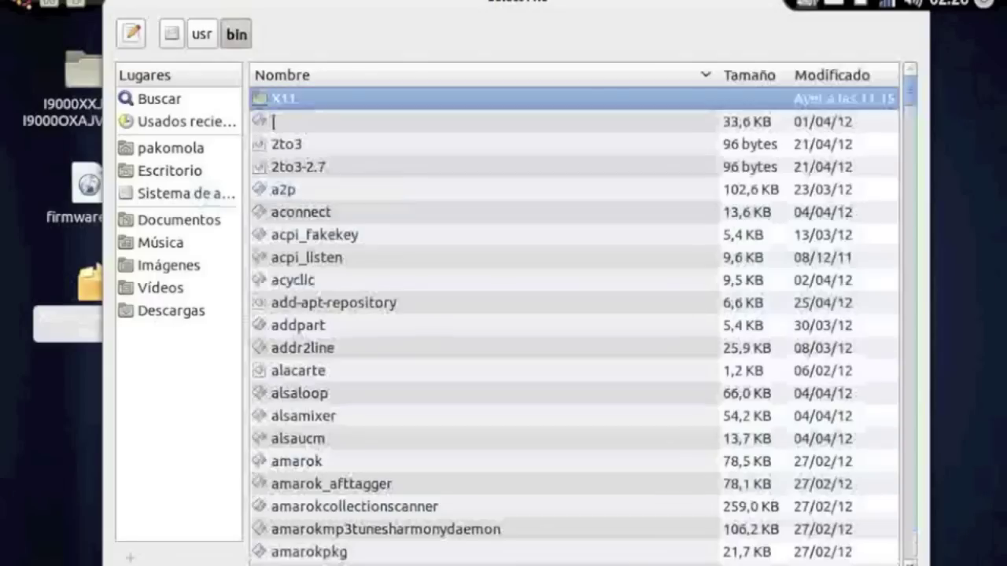
click(346, 167)
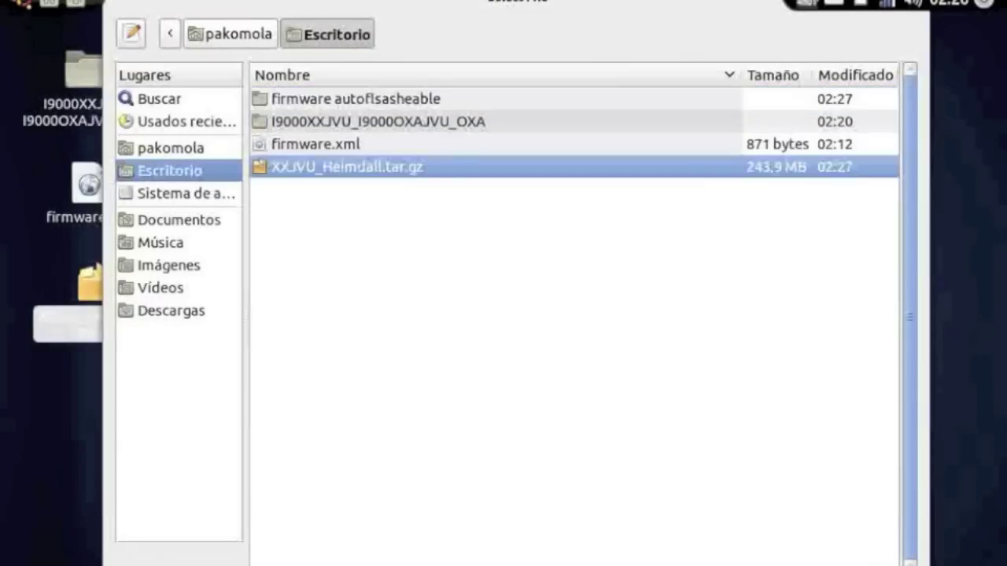
key(Return)
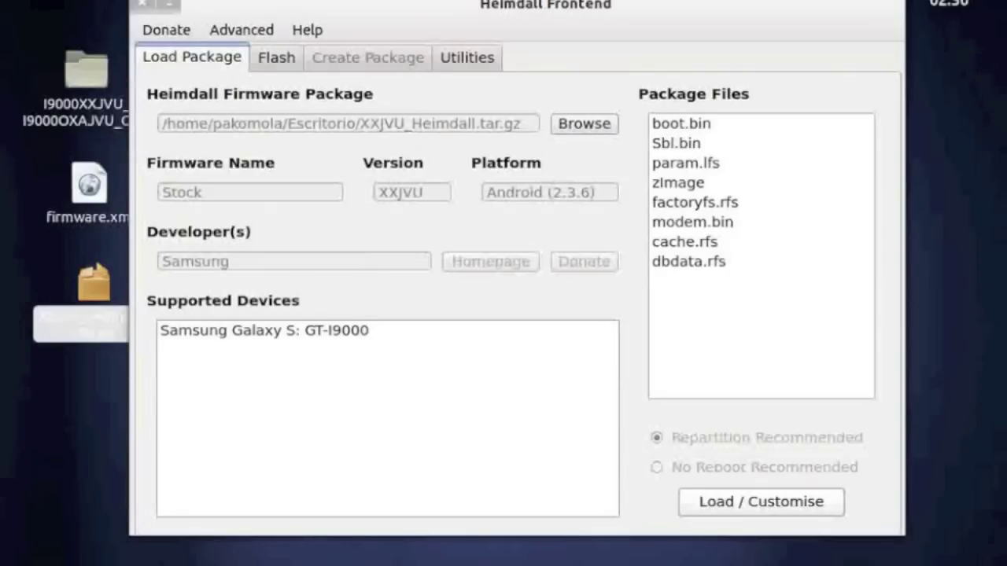
- Load the selected firmware package into Heimdall's flash setup and display its PIT and partition options
click(761, 502)
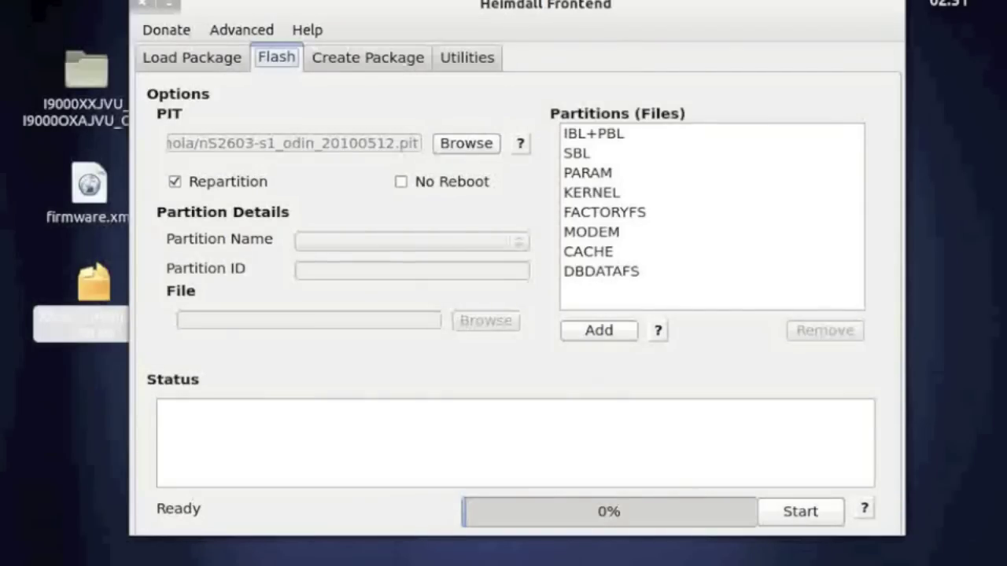
click(467, 57)
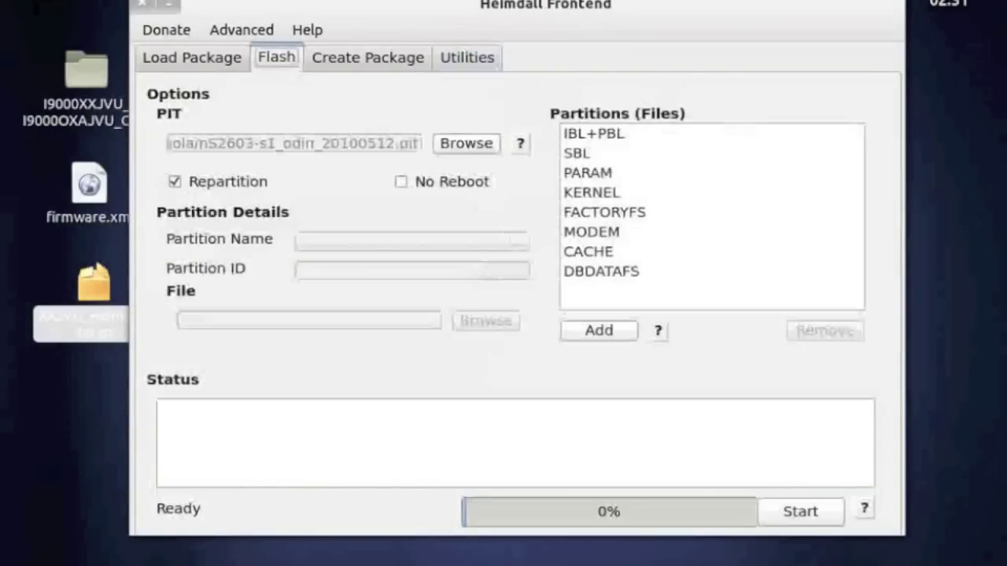
click(276, 58)
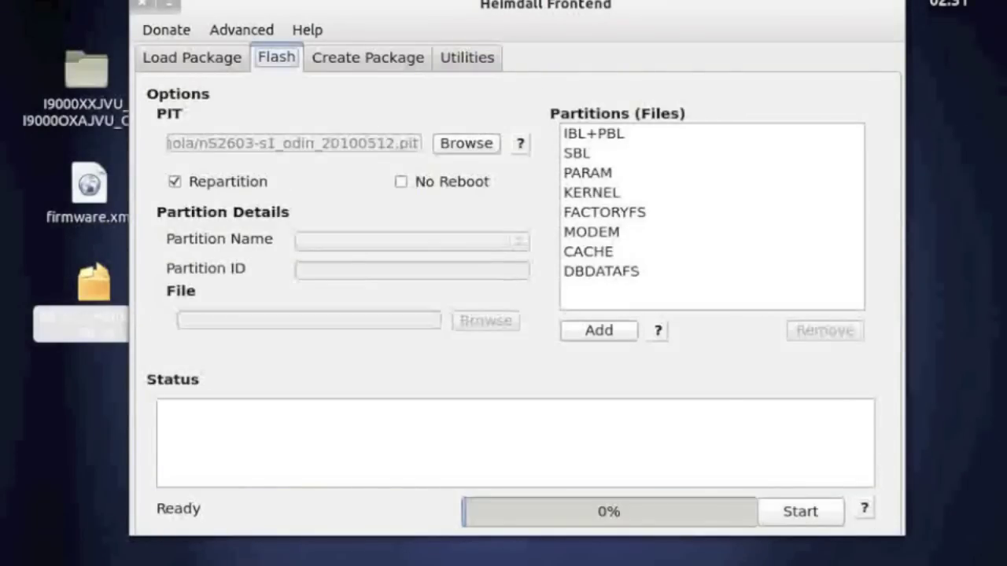